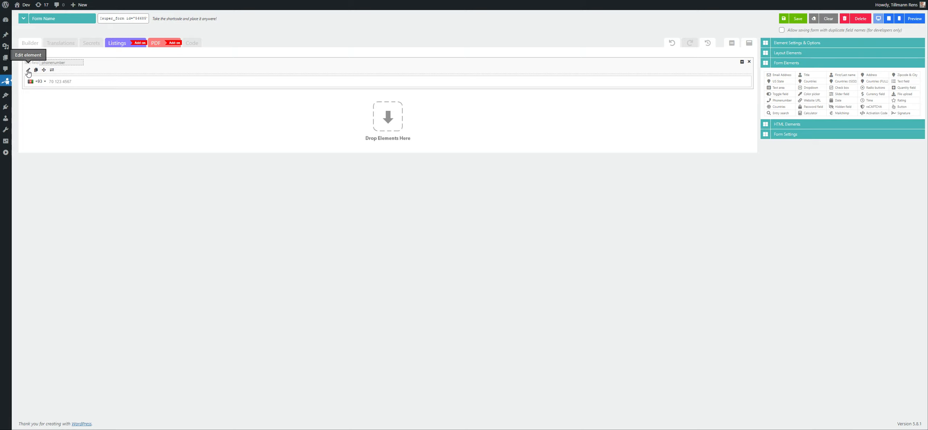
- Open the phonenumber element for editing and view its Field type setting
click(28, 71)
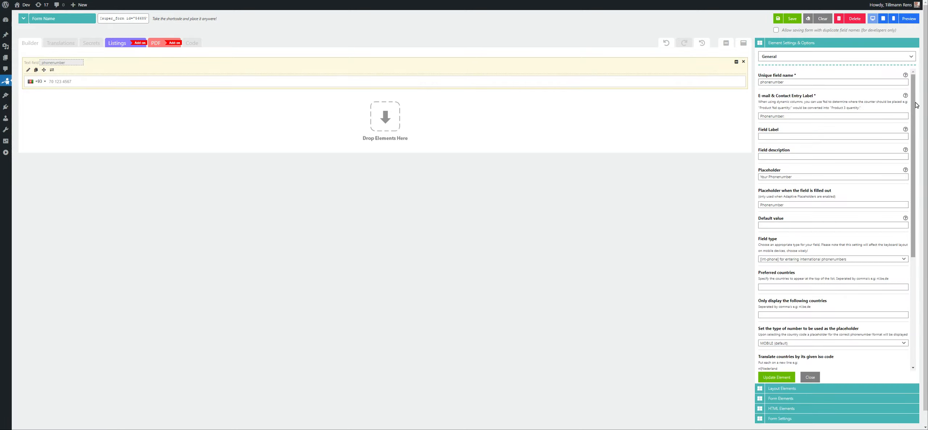
drag(913, 106, 925, 195)
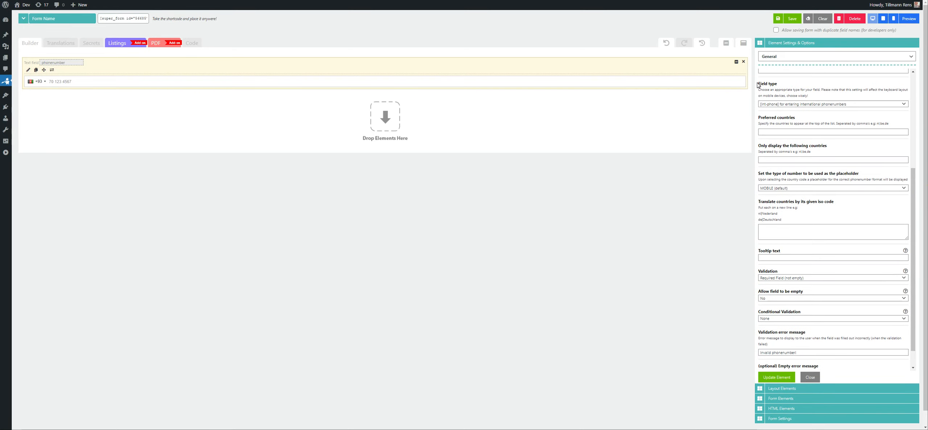
drag(757, 83, 784, 85)
click(785, 84)
click(811, 105)
click(818, 105)
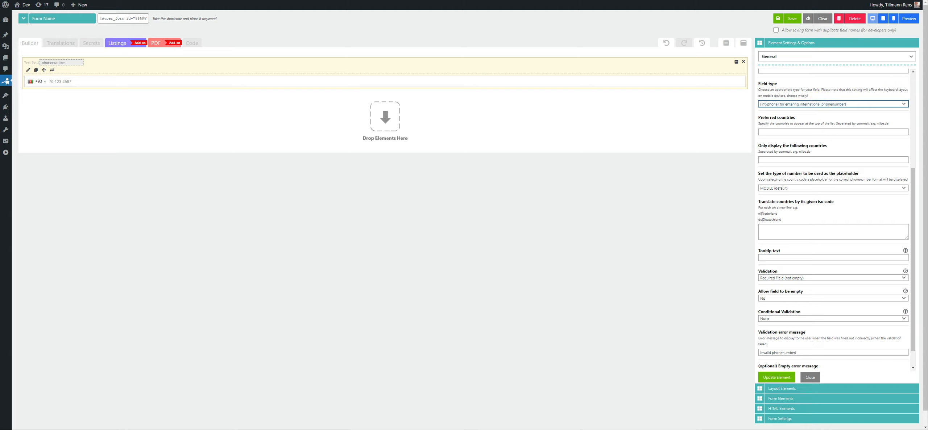
- Review the preferred countries, displayed countries, placeholder number type and country translation settings of the phone field
drag(759, 118, 794, 121)
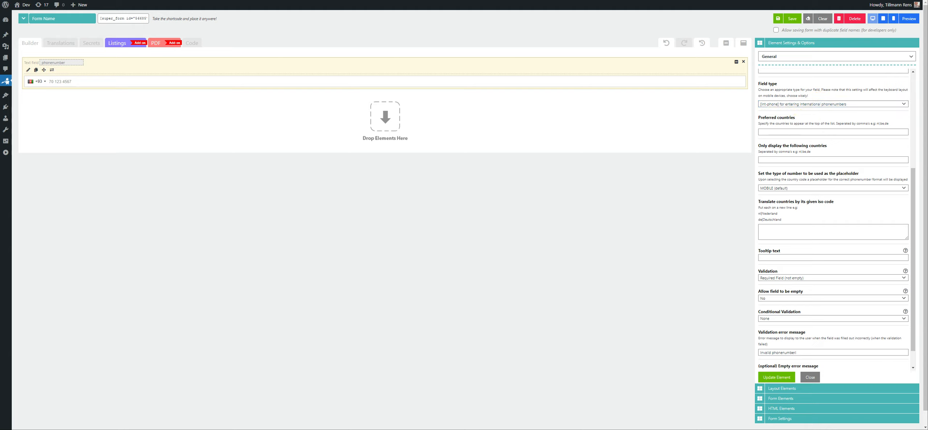
drag(758, 146, 826, 146)
drag(758, 174, 812, 175)
drag(764, 201, 807, 202)
- Switch the field type to [text] normal text field and back to [int-phone] for entering international phonenumbers
click(794, 105)
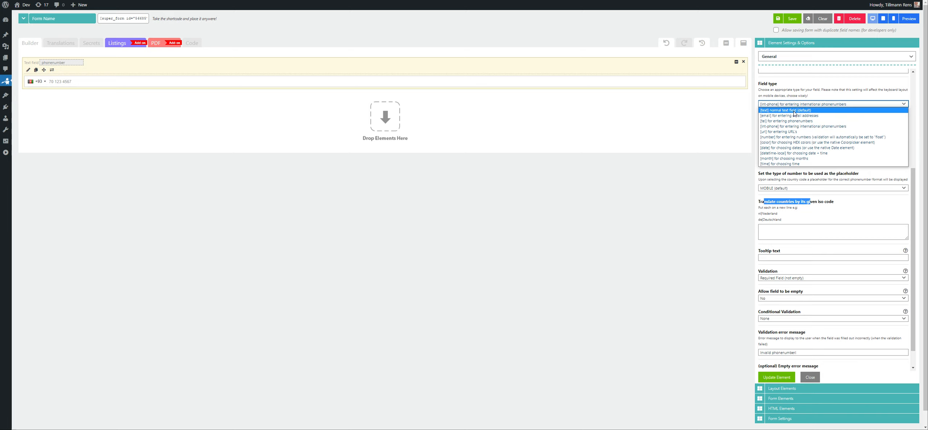
click(794, 110)
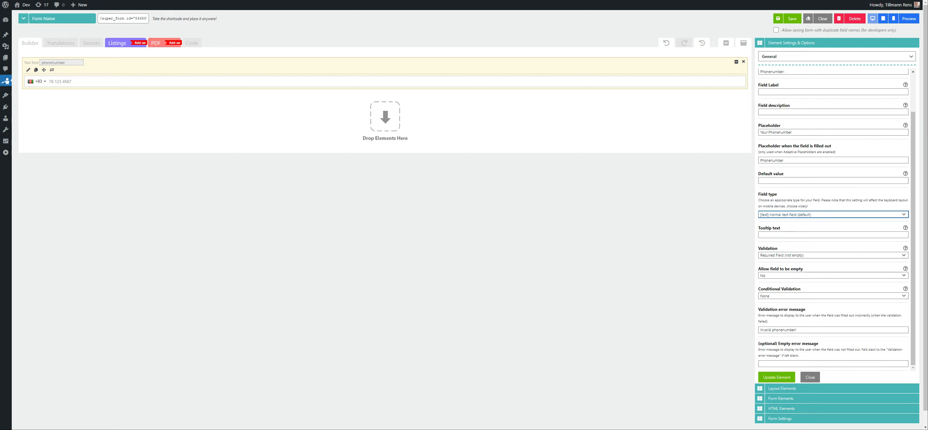
click(801, 216)
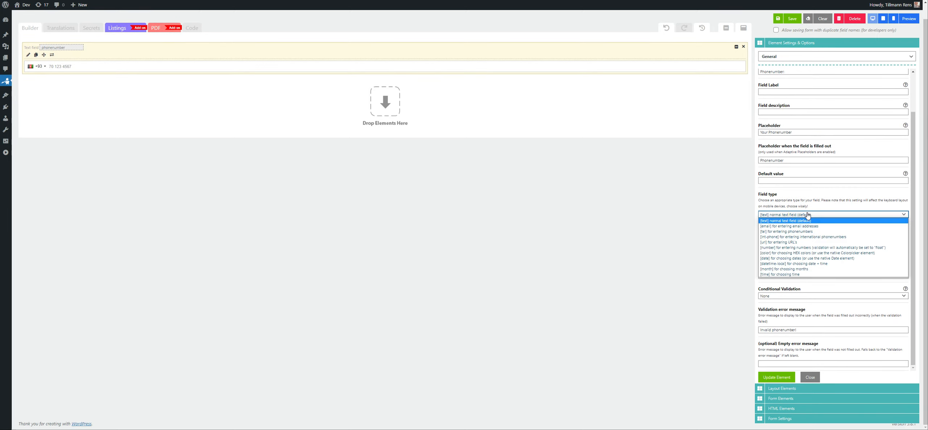
click(825, 238)
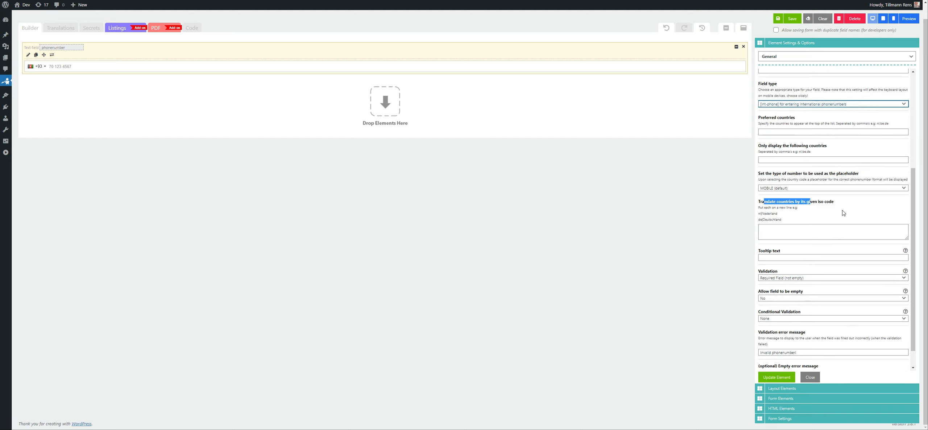
- Examine the Preferred countries setting and browse the order of the country list in the phone field preview
click(838, 206)
scroll(799, 138, up, 1)
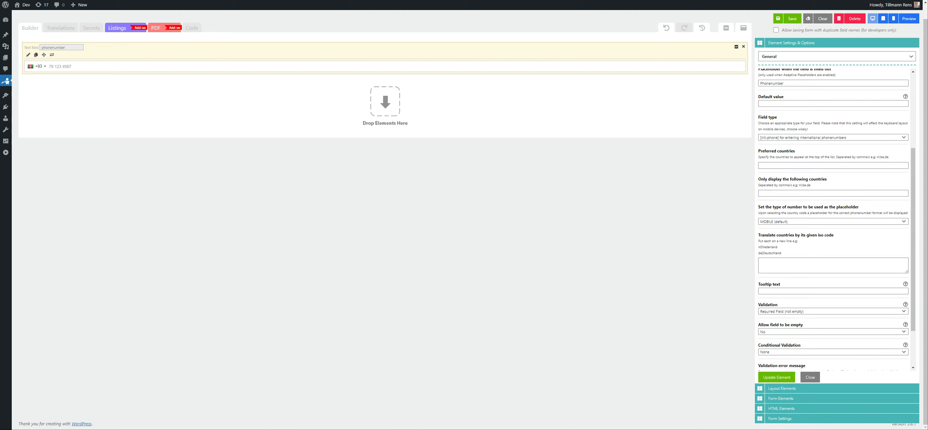
drag(758, 151, 799, 153)
click(801, 155)
click(36, 70)
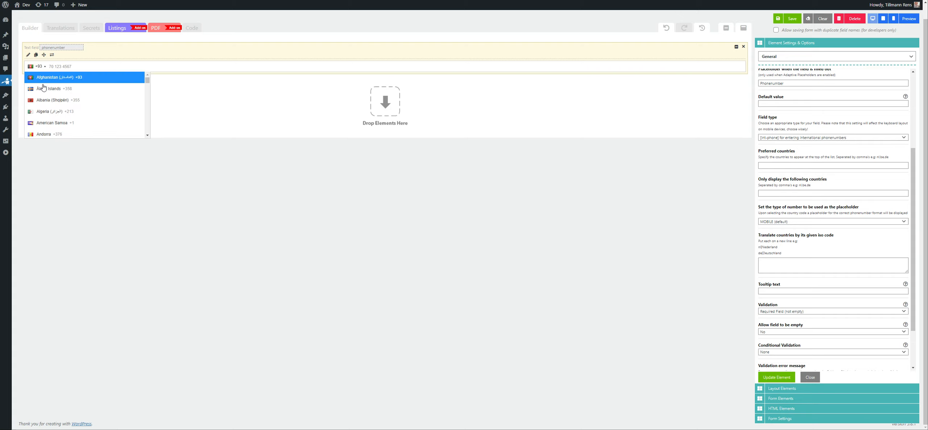
scroll(77, 115, down, 2)
scroll(77, 115, up, 3)
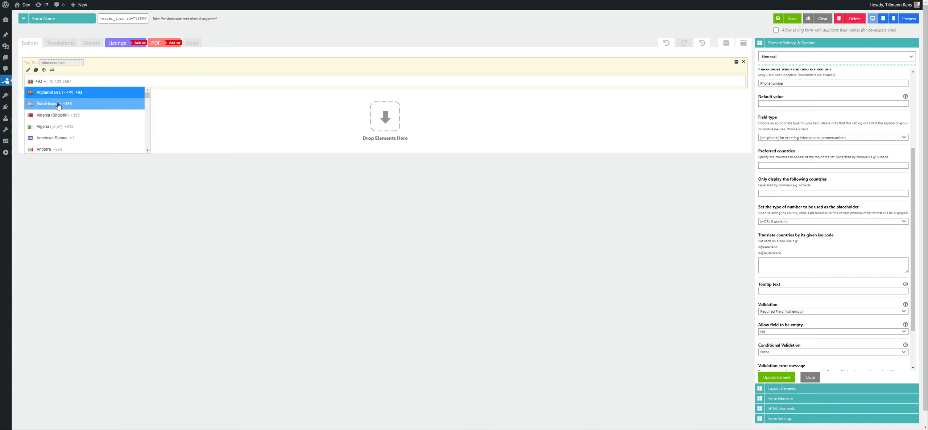
scroll(55, 113, down, 1)
scroll(54, 113, up, 1)
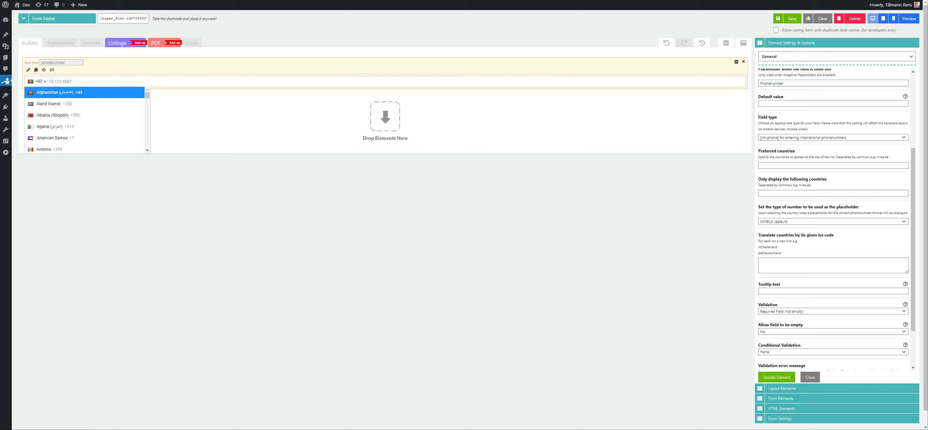
- Set the Preferred countries to nl,be,de and update the element
click(788, 165)
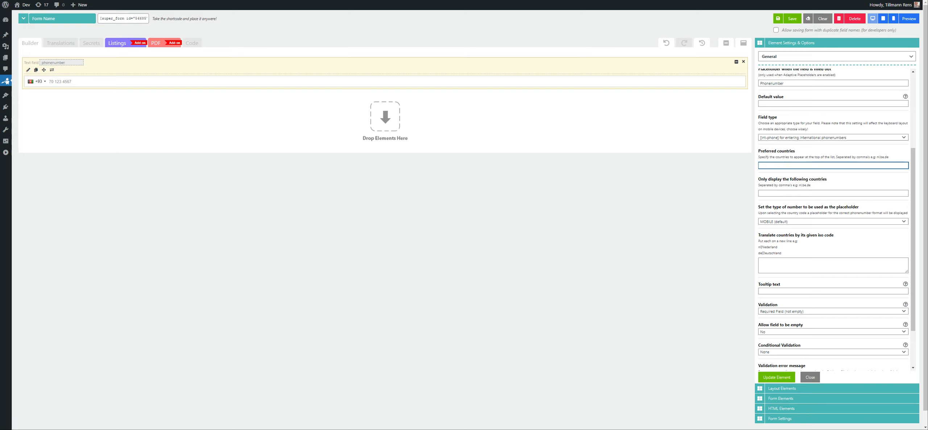
text(nl,be,de)
click(772, 379)
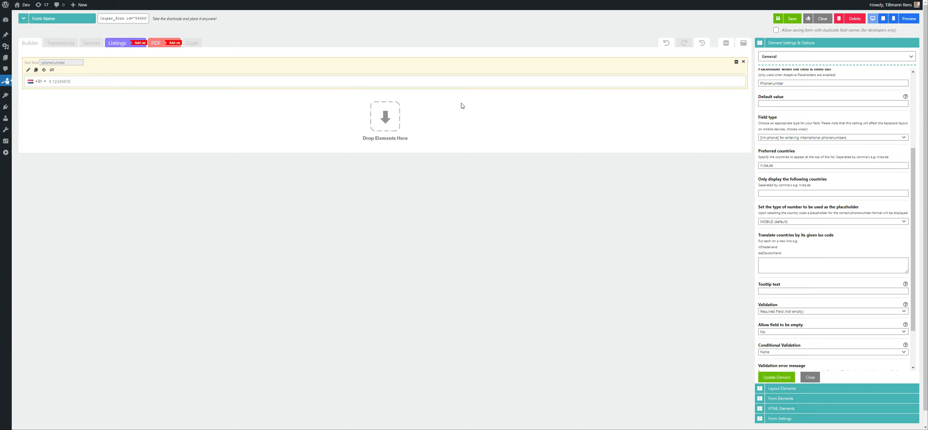
- Check the order of the country list in the phone field preview against the Preferred countries value
click(42, 83)
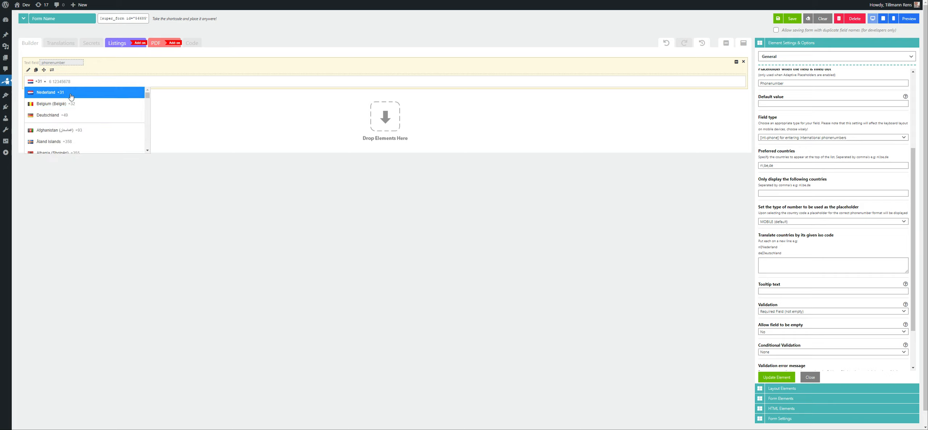
scroll(99, 129, down, 1)
scroll(96, 125, down, 15)
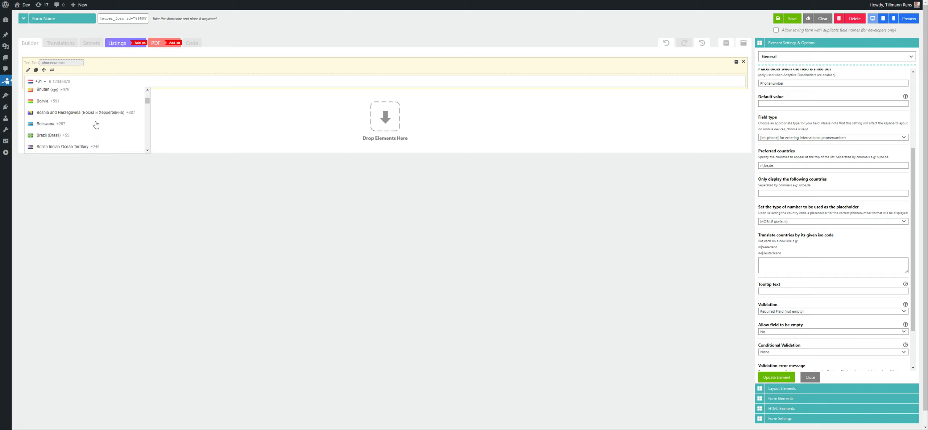
scroll(96, 125, up, 16)
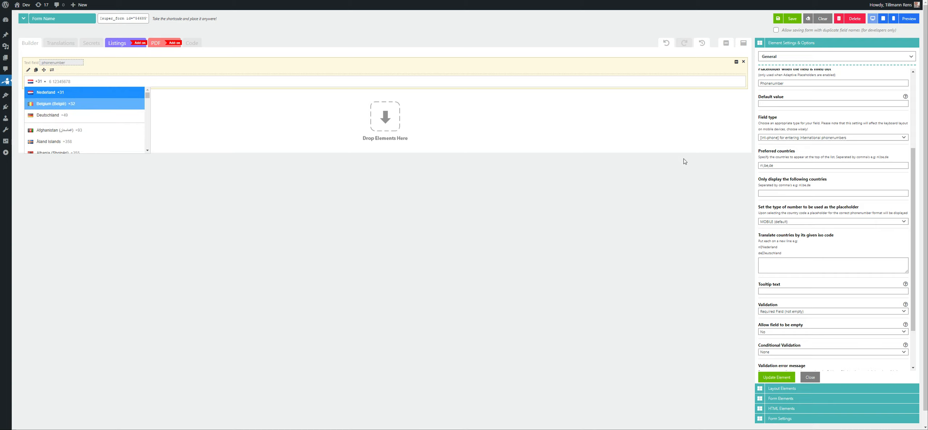
click(786, 165)
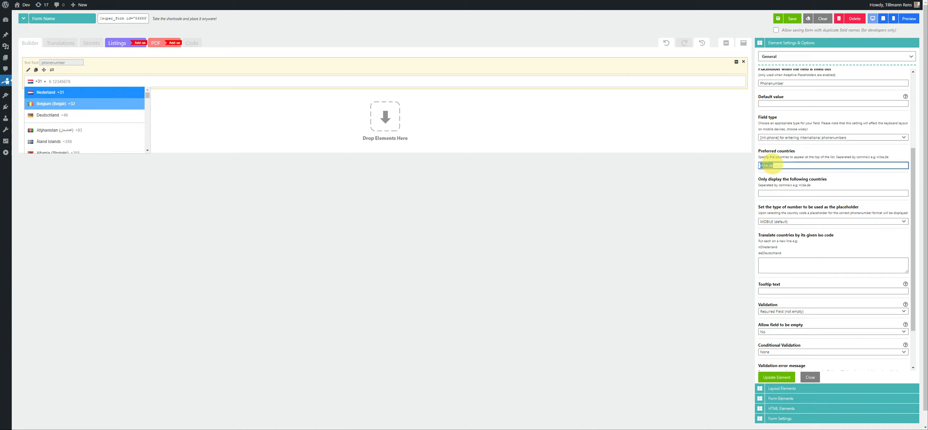
drag(785, 165, 757, 168)
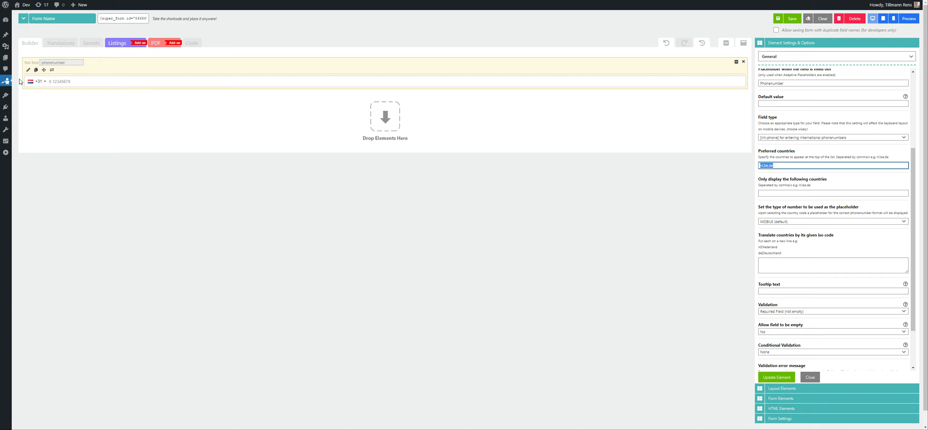
click(37, 82)
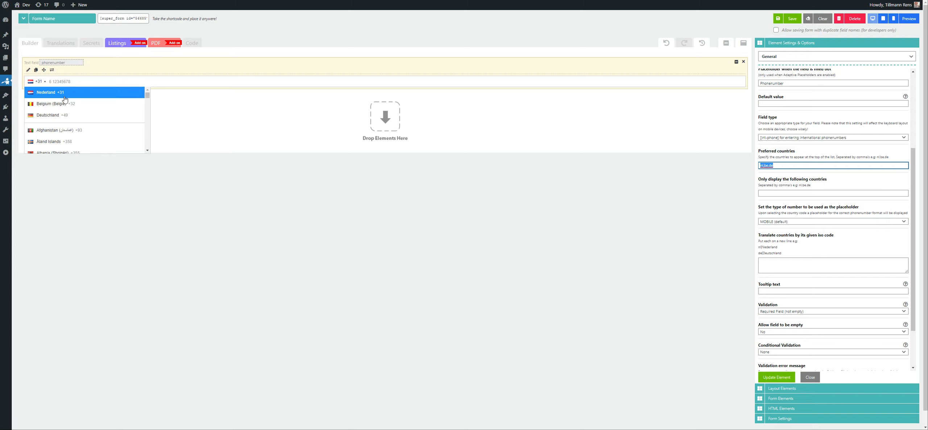
click(282, 120)
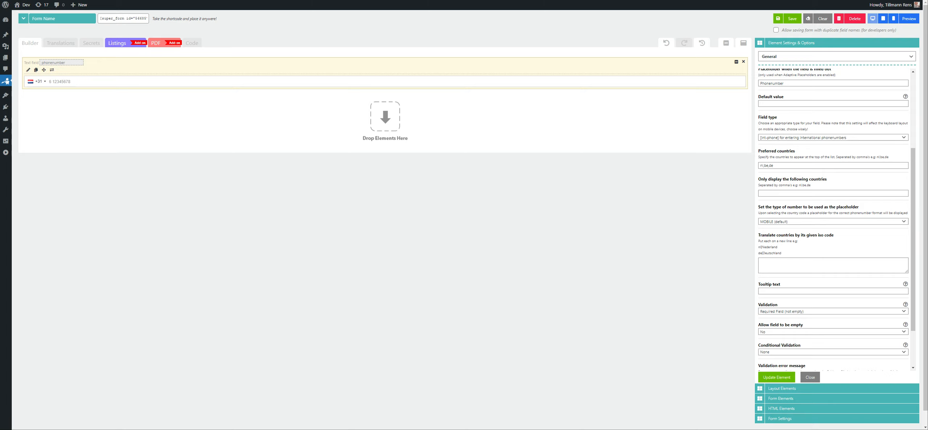
- Clear the Preferred countries value
drag(773, 166, 760, 180)
key(BackSpace)
click(832, 180)
click(761, 180)
- Restrict the phone field to only display the countries nl,be,de and update the element
click(770, 194)
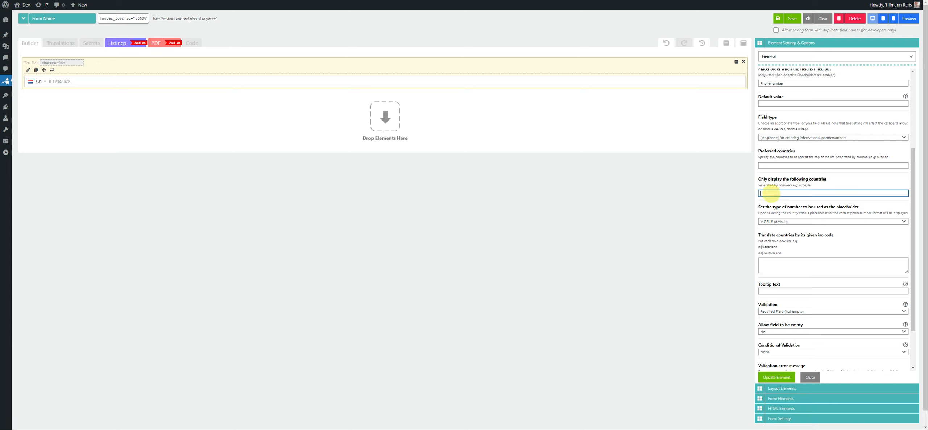
click(36, 85)
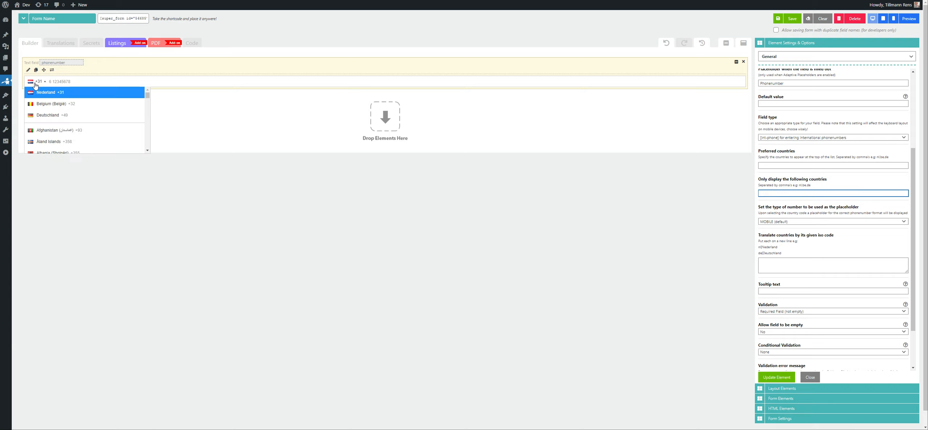
scroll(61, 131, down, 5)
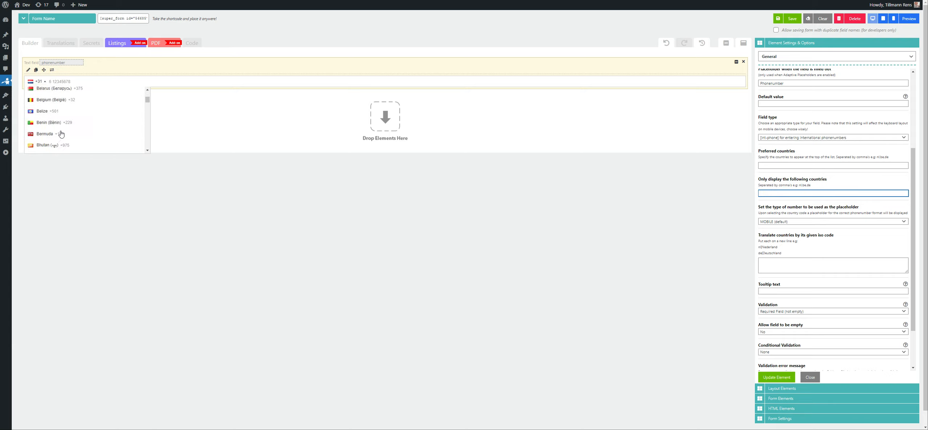
scroll(58, 141, up, 5)
click(196, 115)
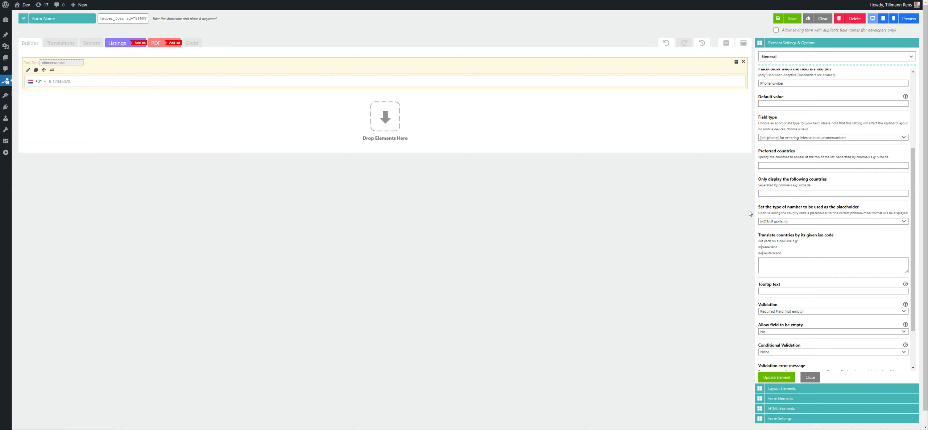
click(790, 195)
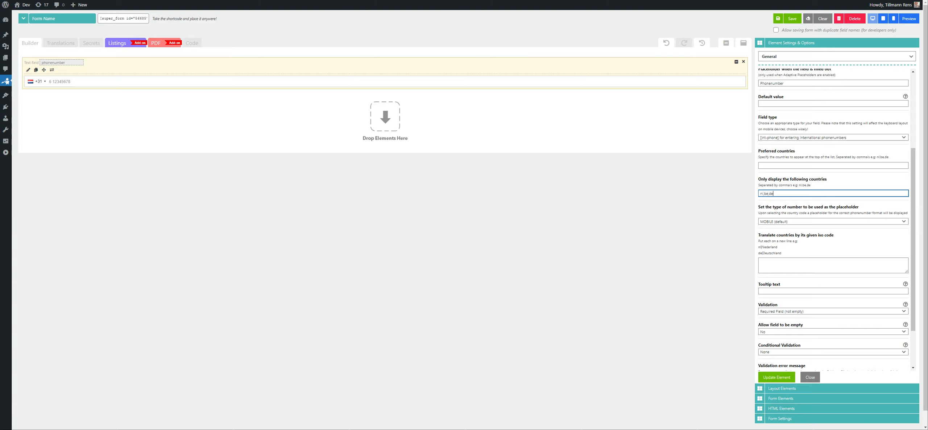
click(773, 378)
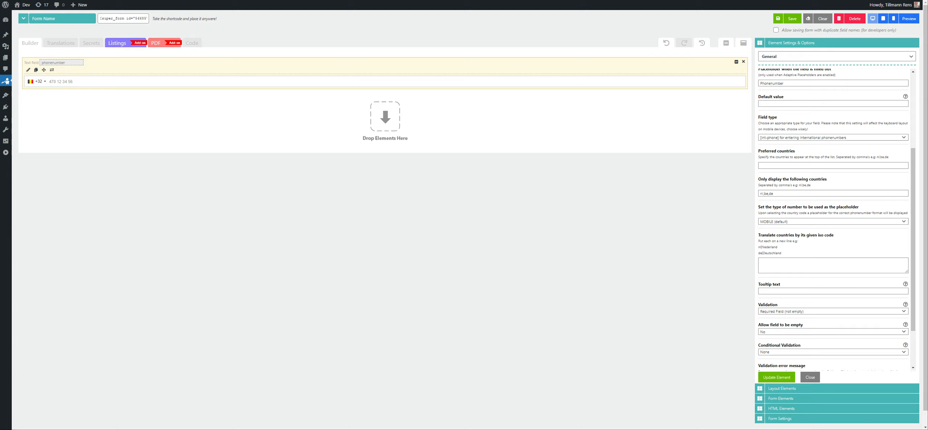
- Compare the order of the displayed-countries value with the country list in the phone field preview
click(761, 194)
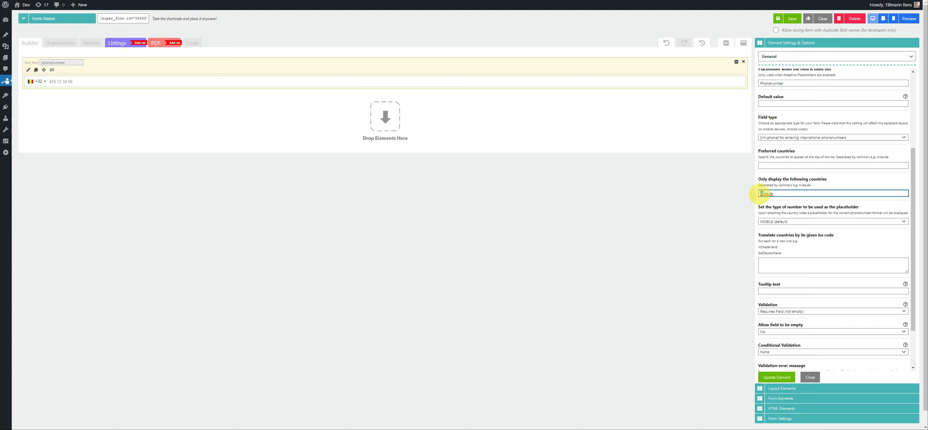
key(End)
click(38, 83)
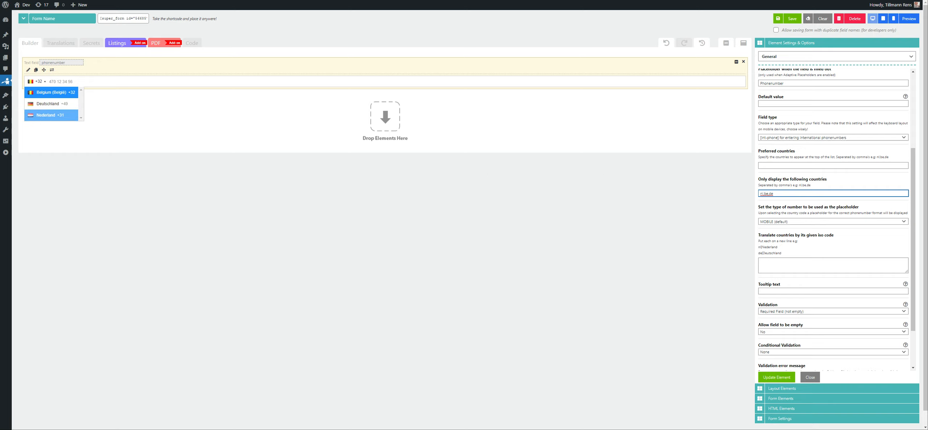
click(788, 193)
- Set the Preferred countries to nl, update the element and check the country list in the preview
click(782, 165)
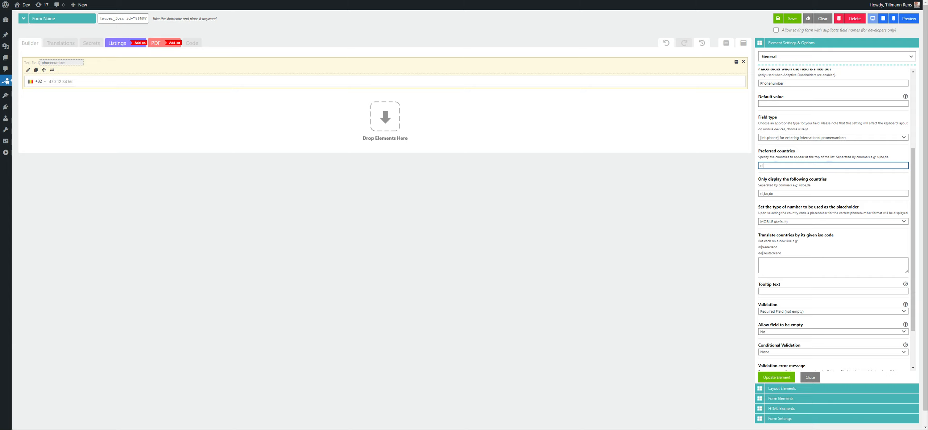
click(776, 378)
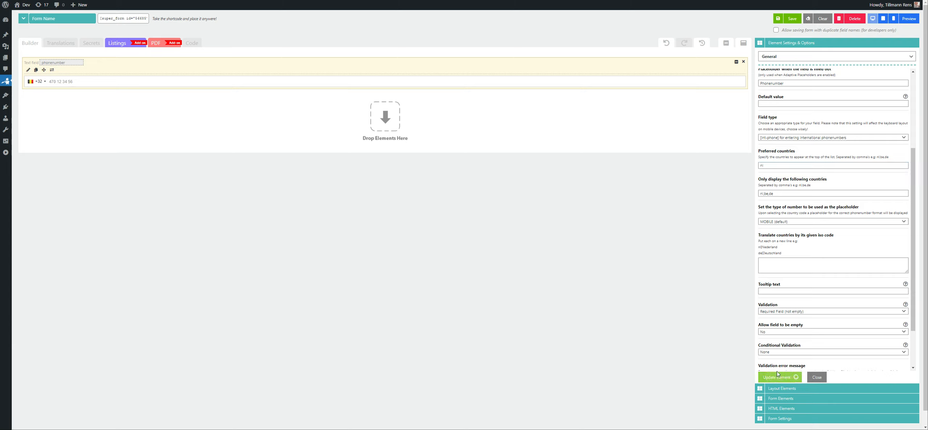
click(38, 83)
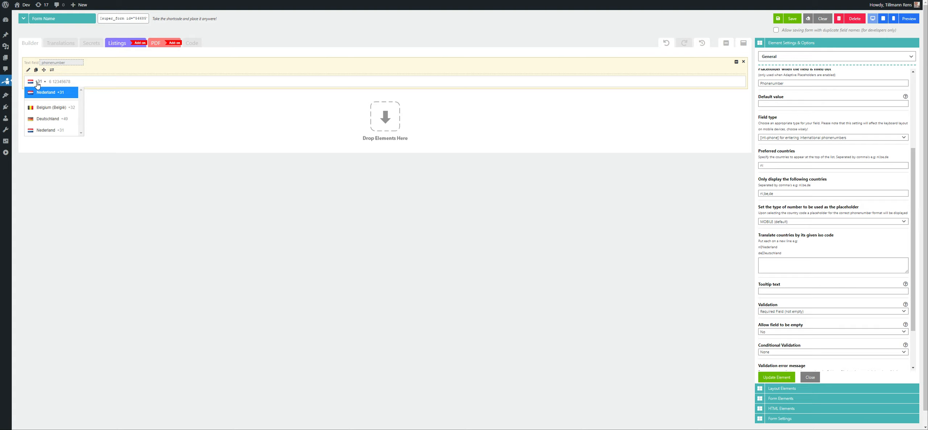
click(37, 83)
click(182, 137)
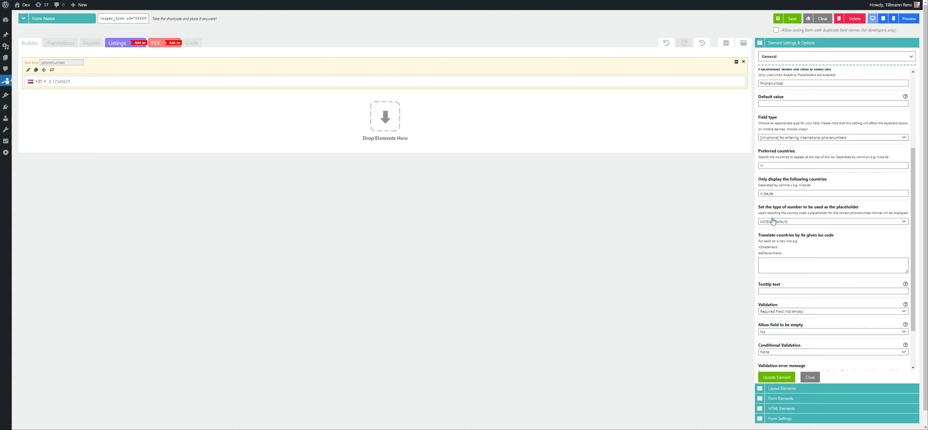
- Examine the setting for the type of number used as the placeholder
drag(758, 207, 855, 206)
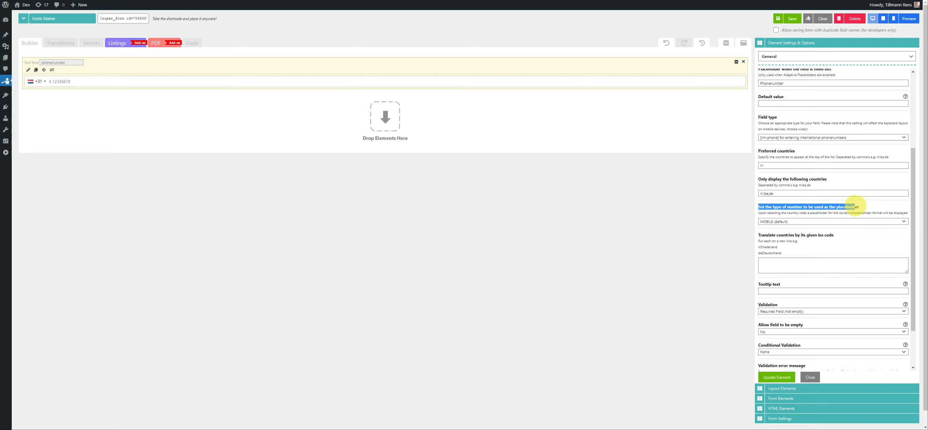
click(855, 206)
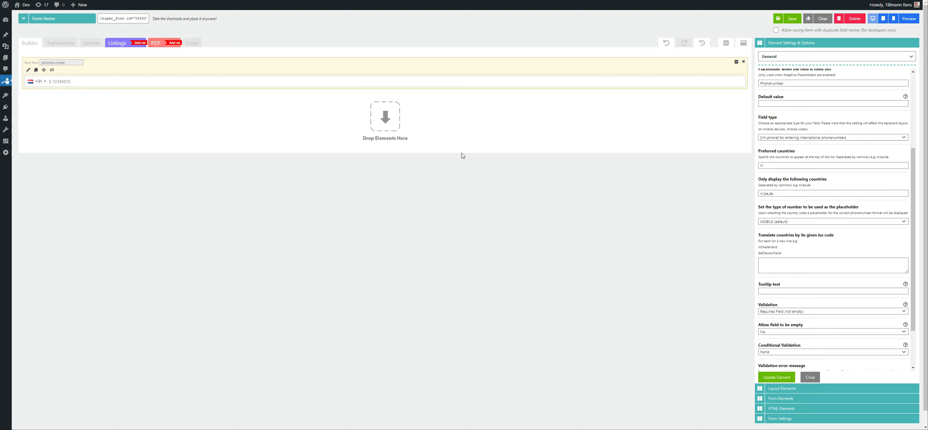
- Compare the placeholder numbers for Belgium, Germany and the Netherlands by switching countries in the phone field preview
click(36, 81)
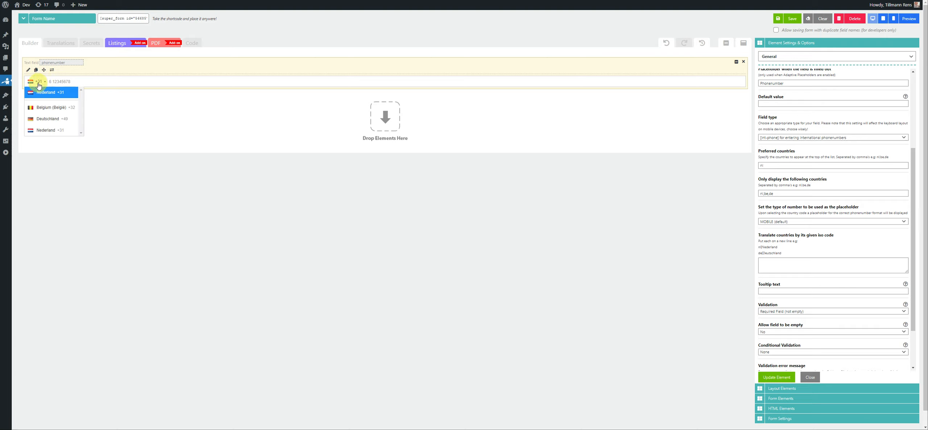
click(40, 107)
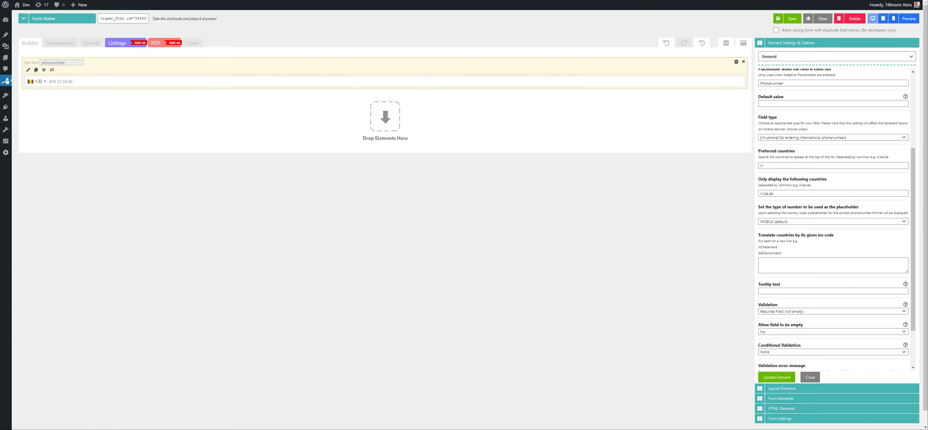
click(32, 84)
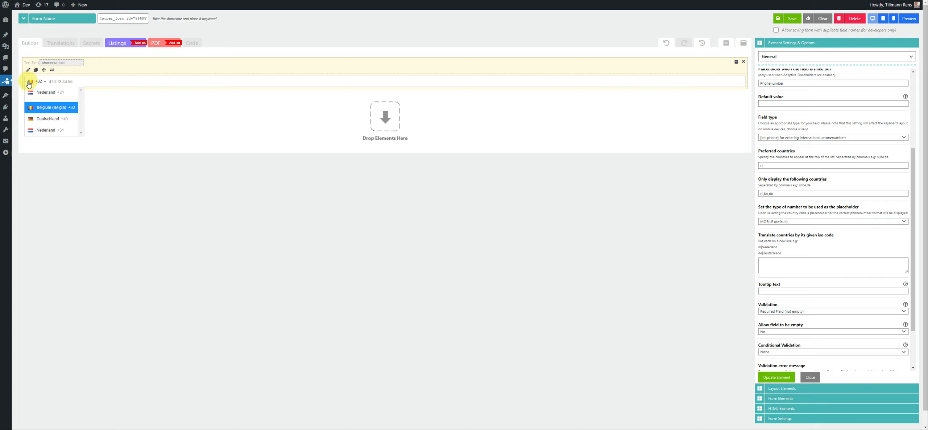
click(40, 116)
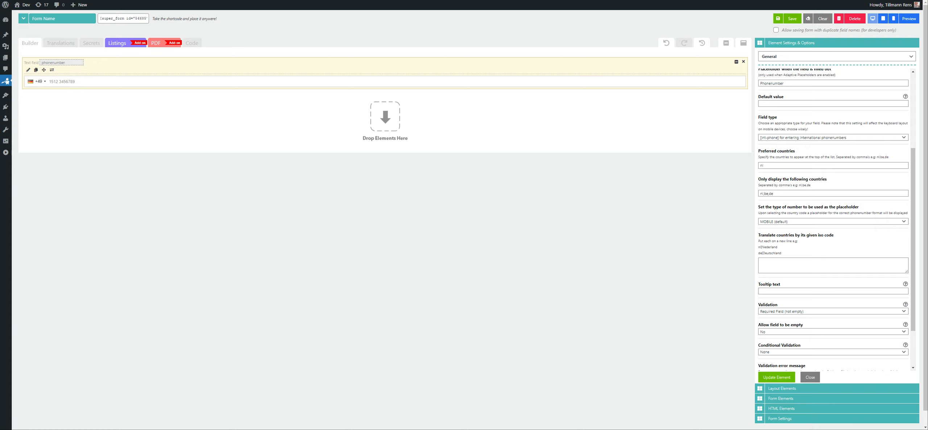
click(45, 83)
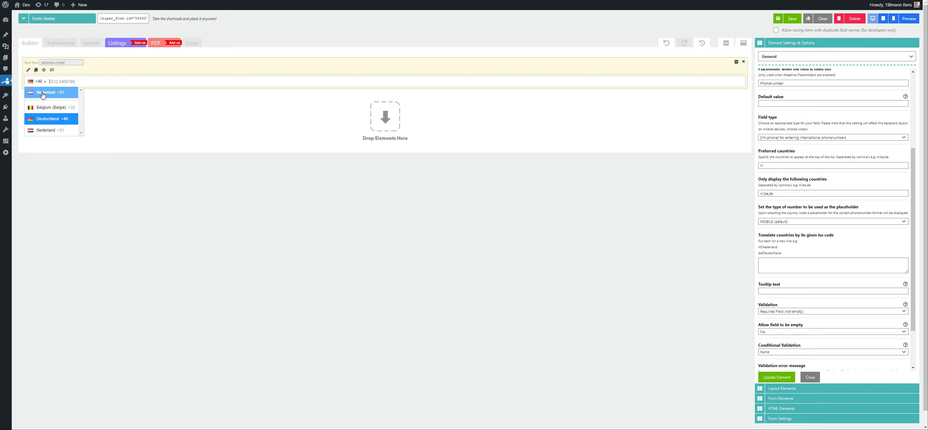
click(45, 131)
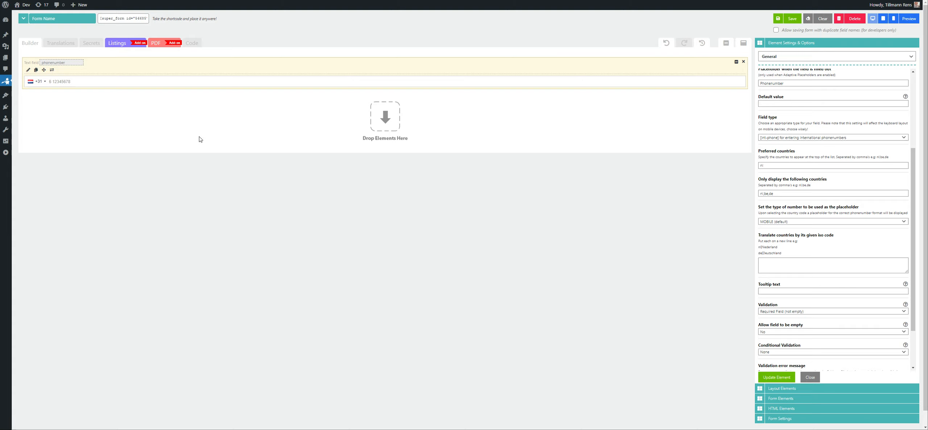
click(36, 82)
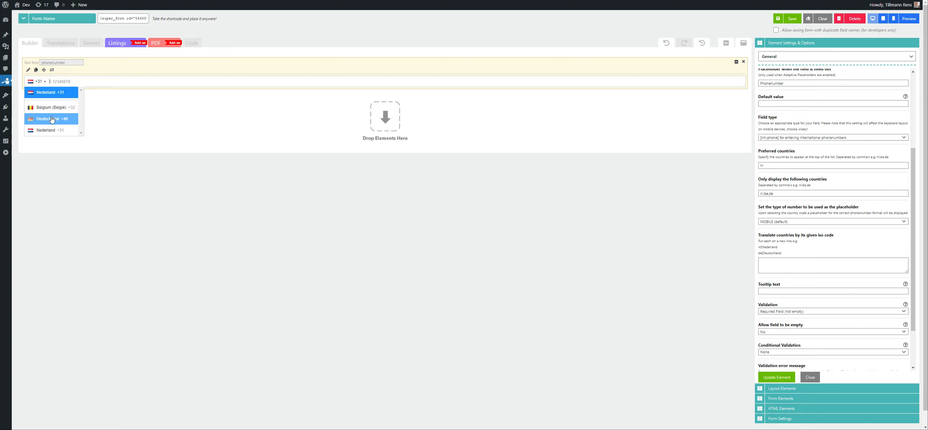
- Try VOICEMAIL as the placeholder number type and switch it back to MOBILE (default)
click(772, 222)
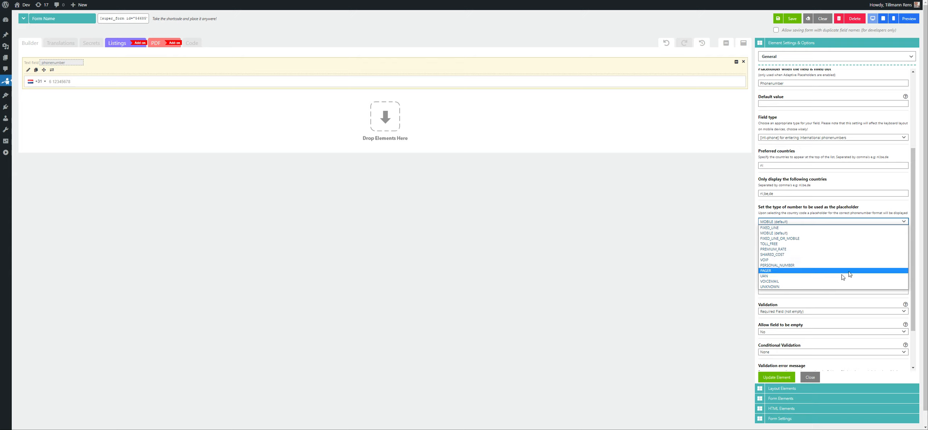
click(770, 282)
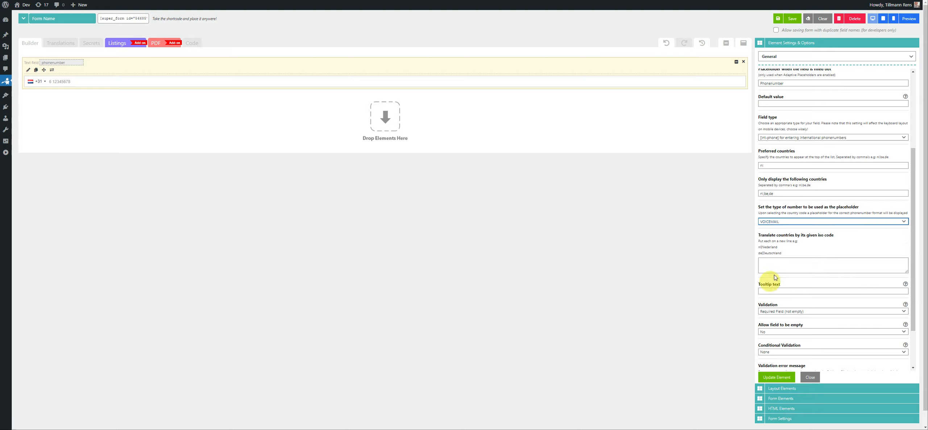
click(771, 221)
click(782, 235)
- Examine the example format for translating countries by ISO code and the country names in the phone field preview
mouse_move(759, 235)
mouse_down()
mouse_move(812, 236)
mouse_move(817, 256)
mouse_move(755, 247)
mouse_up()
click(815, 254)
click(797, 254)
click(758, 251)
click(756, 247)
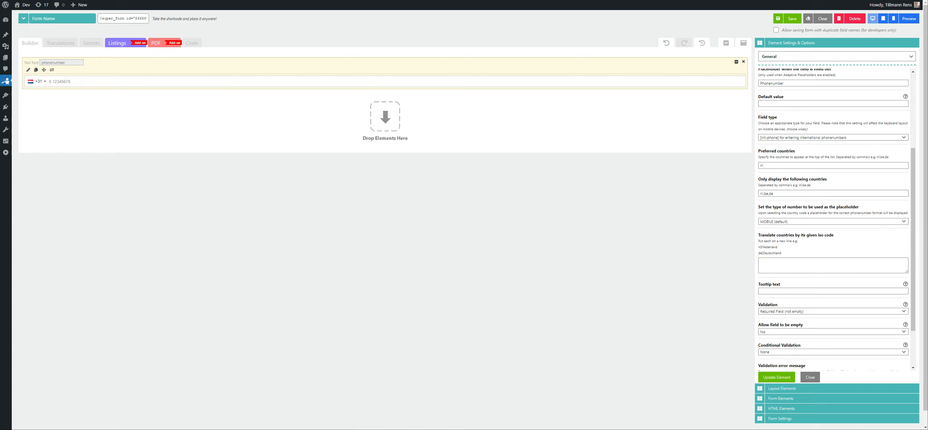
click(36, 81)
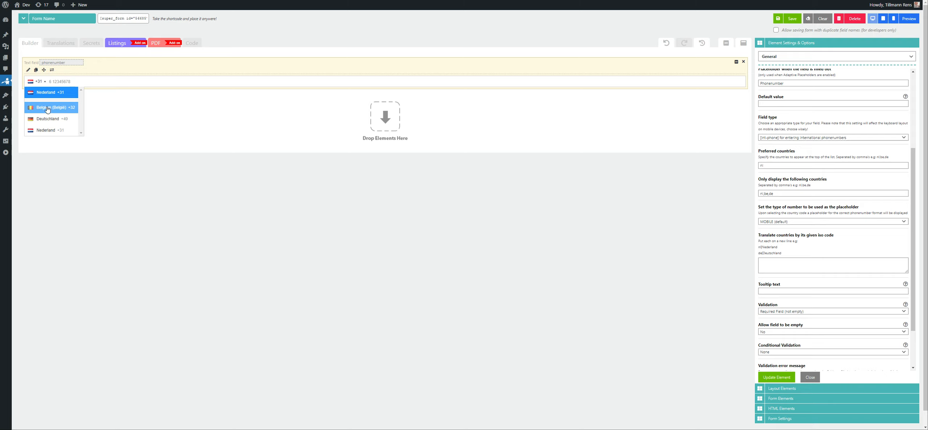
- Fill the country translations box with three lines of be|Belgium
click(800, 264)
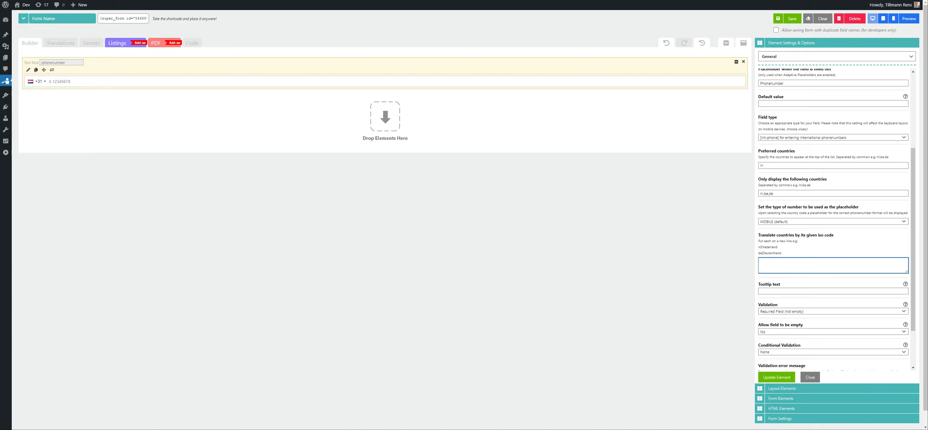
click(802, 264)
key(ctrl+a)
key(ctrl+c)
key(End)
key(Return)
key(ctrl+v)
key(Return)
key(ctrl+v)
- Change the first translation line to nl|Netherlands and the third to de|Germany, and enlarge the translations box
double_click(761, 261)
text(nl)
double_click(771, 262)
text(Netherlands)
double_click(761, 271)
text(de)
double_click(772, 270)
text(G)
drag(906, 272, 905, 286)
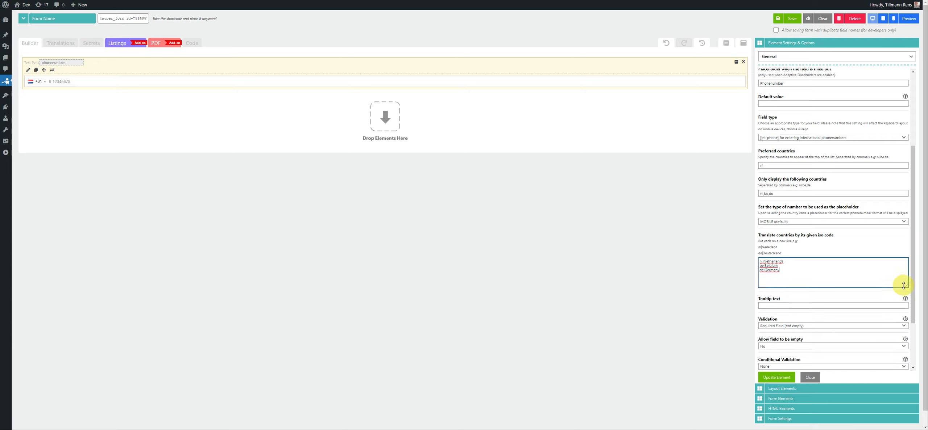
- Update the element with the country translations and check them in the preview by selecting Belgium, Germany and Netherlands
drag(780, 271, 750, 261)
click(797, 272)
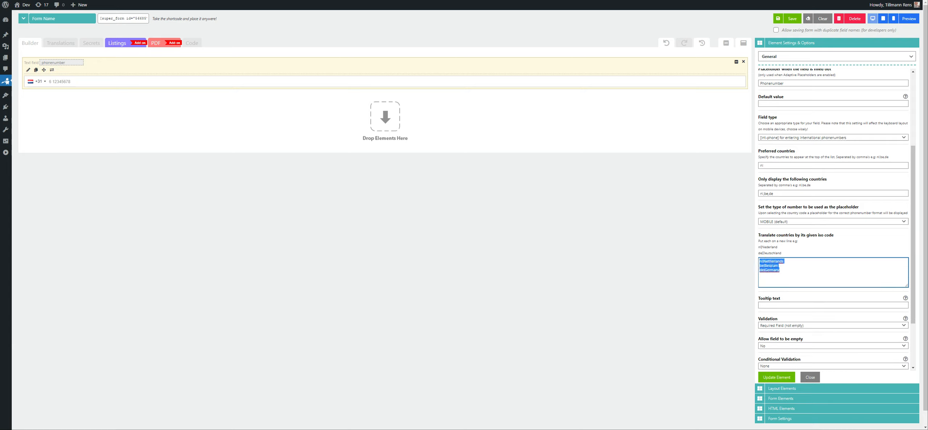
click(805, 270)
click(770, 378)
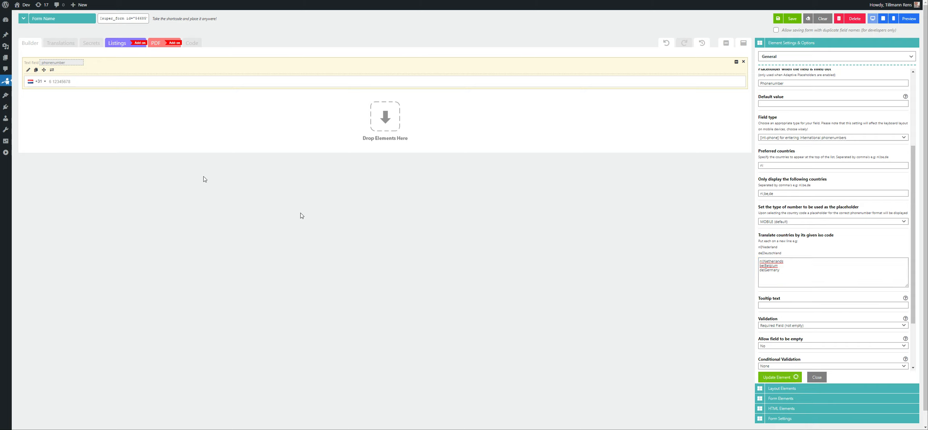
click(38, 81)
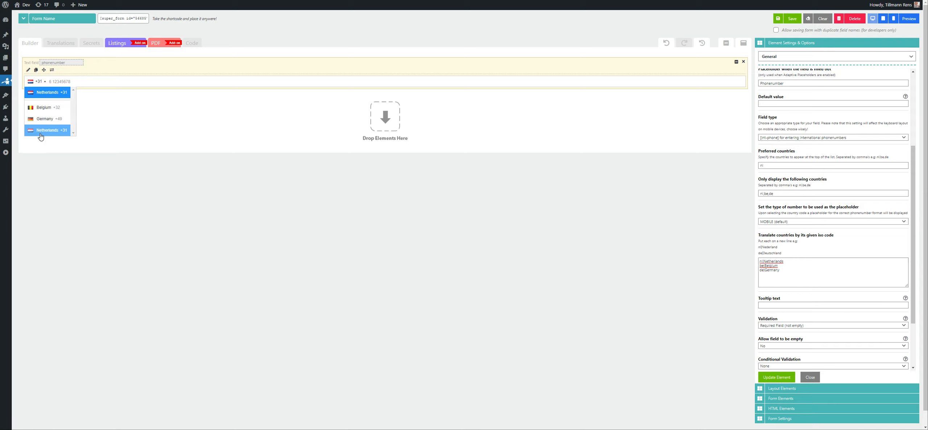
click(43, 107)
click(35, 83)
click(40, 115)
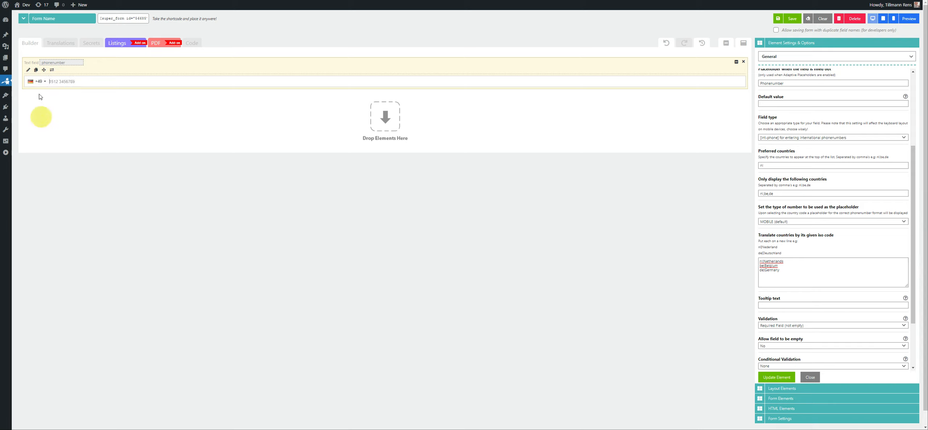
click(33, 84)
click(48, 129)
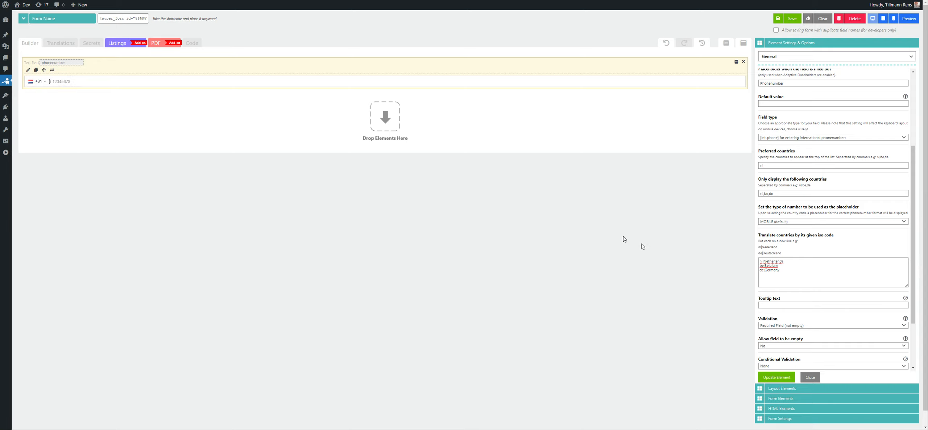
- Clear all country translations, update the element and check the country list in the preview
drag(783, 271, 743, 261)
key(BackSpace)
click(776, 377)
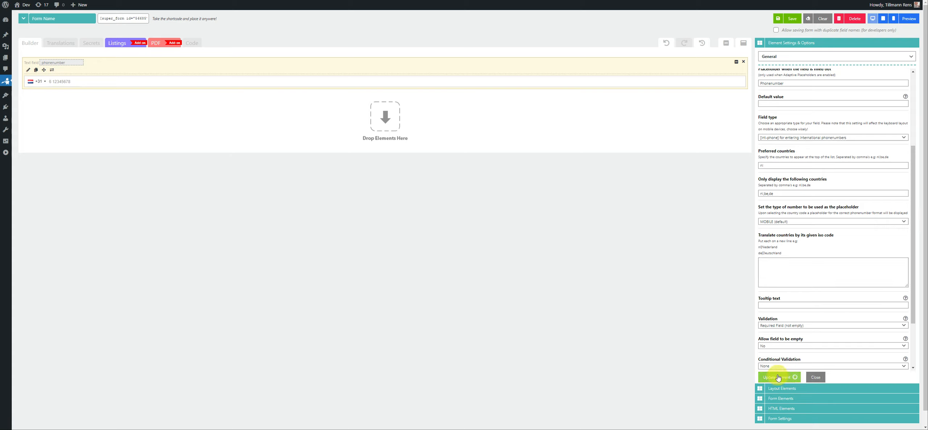
click(36, 81)
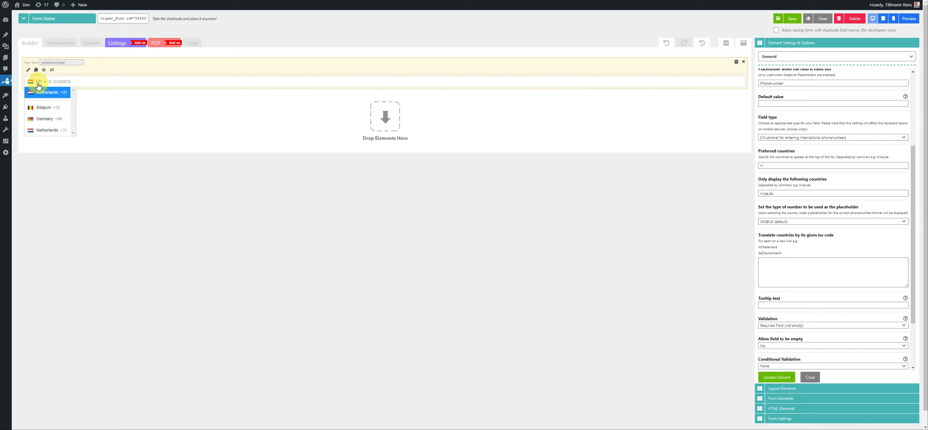
click(792, 277)
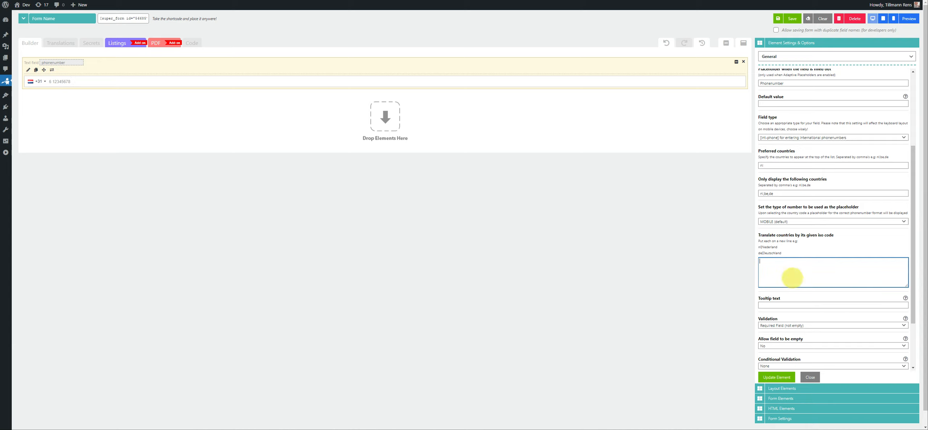
click(36, 82)
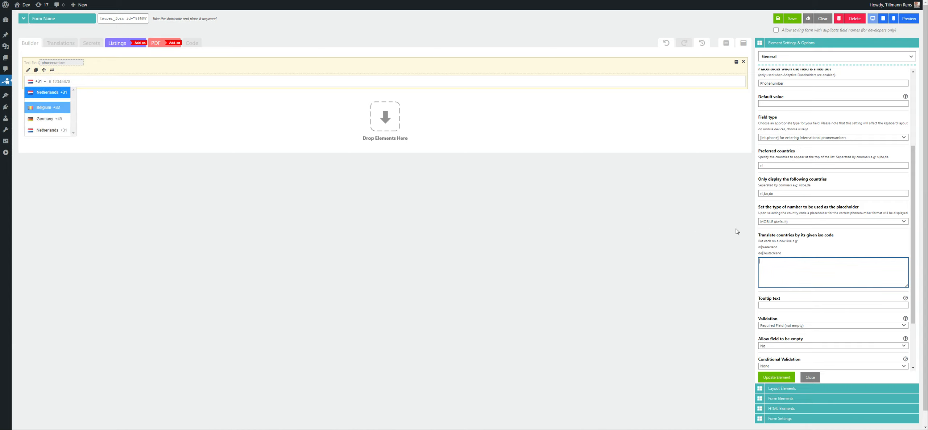
click(768, 269)
click(776, 377)
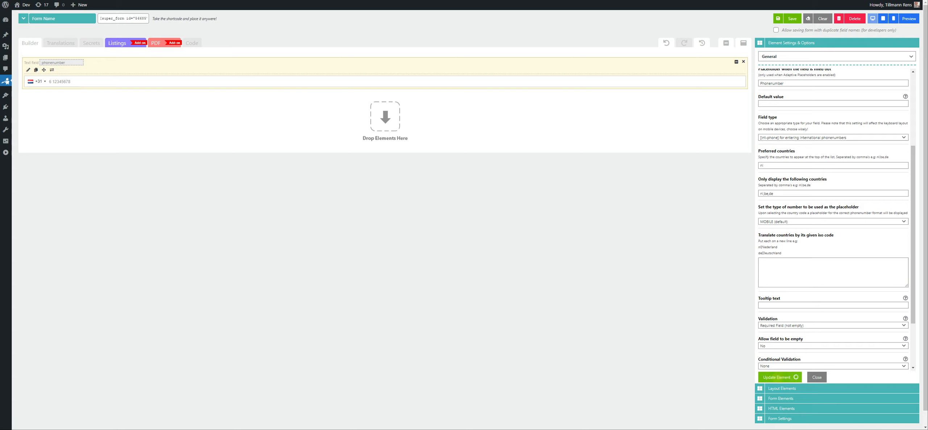
- Save the form and create a new page titled International Phone Number
click(785, 19)
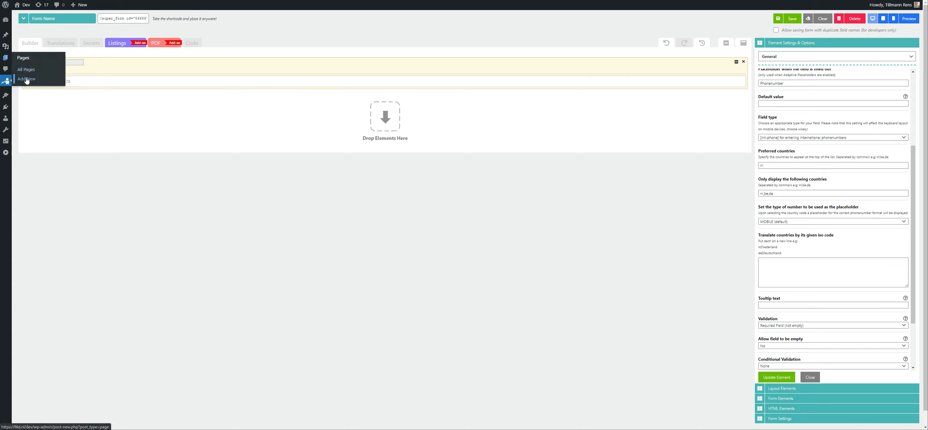
click(27, 80)
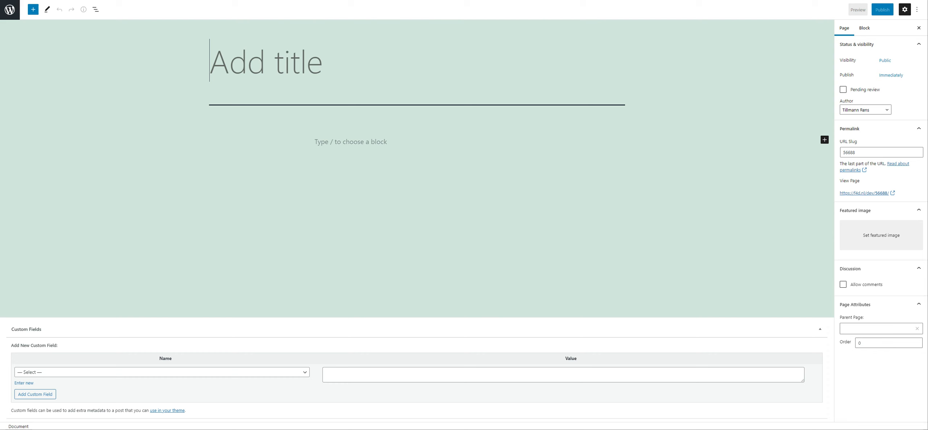
click(287, 63)
text(Intern)
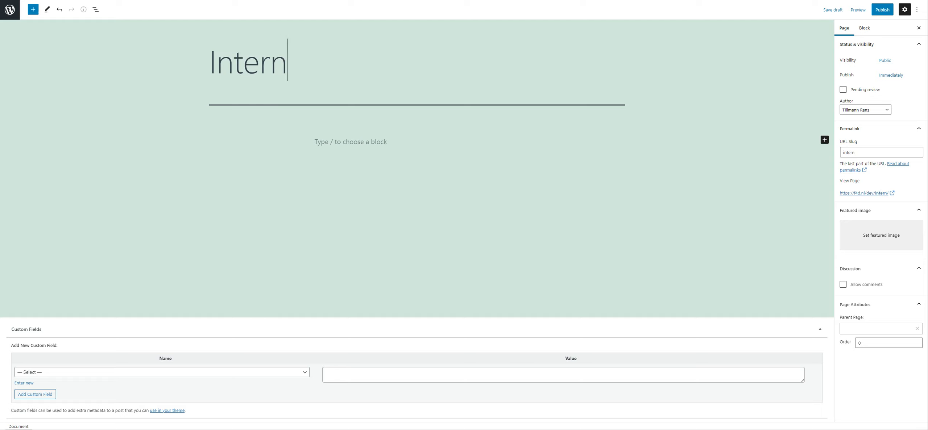
text(ational Pho)
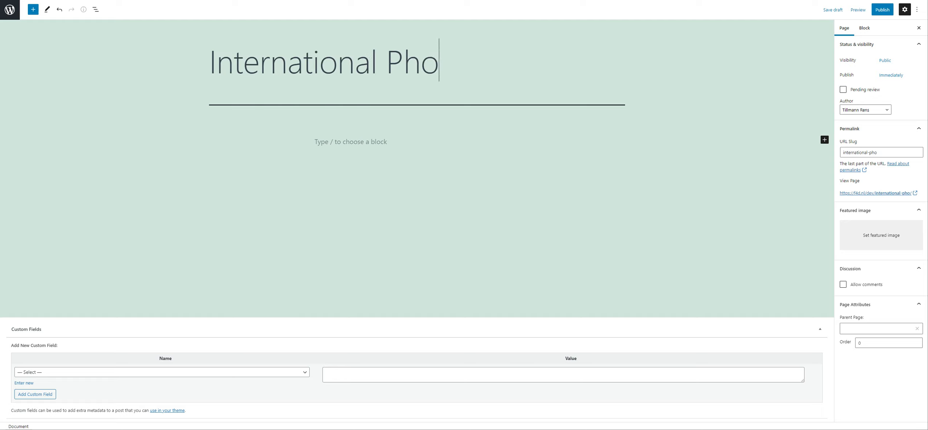
text(ne Number)
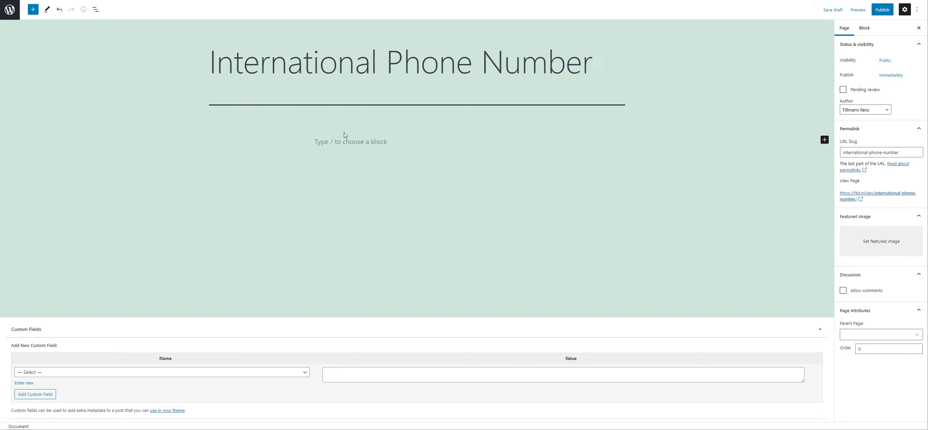
- Publish the page with the shortcode [super_form id="56685"] and check the phone field's country list on the live page
click(318, 142)
text([super_form id="56685"])
click(881, 9)
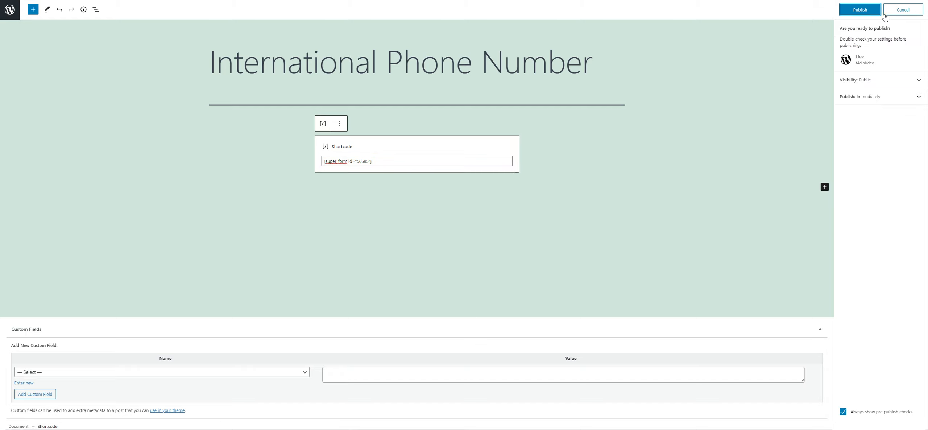
click(861, 10)
click(859, 86)
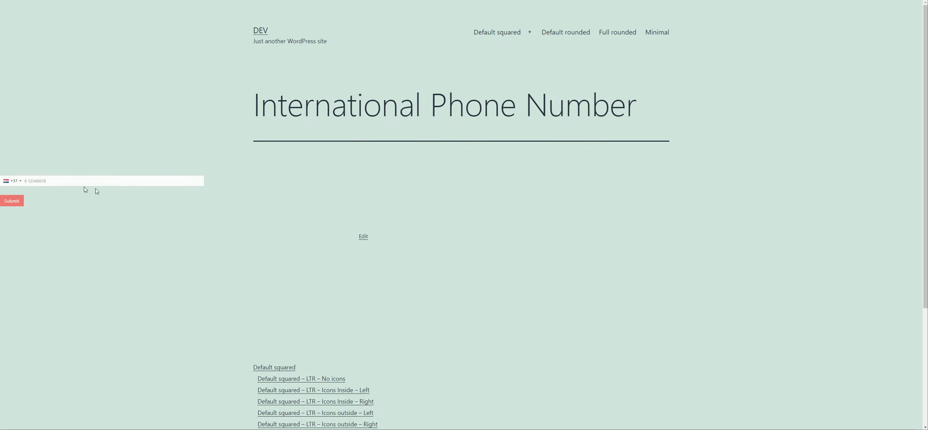
click(13, 181)
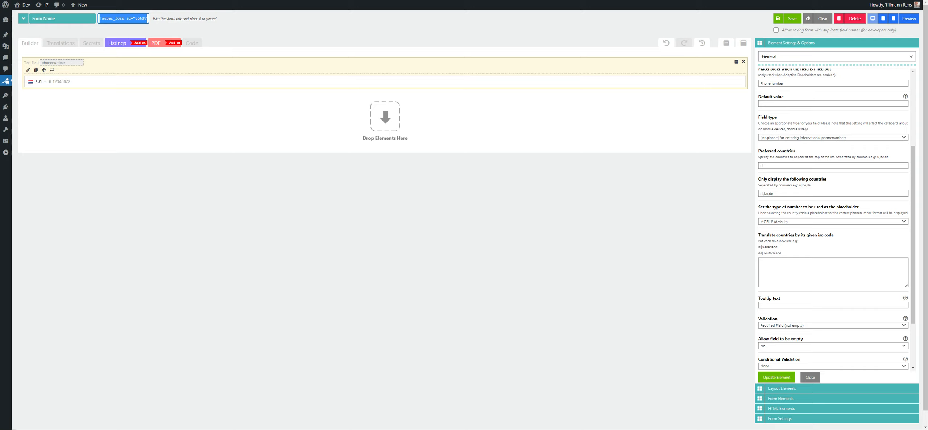
- Remove the displayed-countries restriction from the phone field, save the form and check the country list on the reloaded live page
drag(785, 194, 741, 190)
key(BackSpace)
click(776, 378)
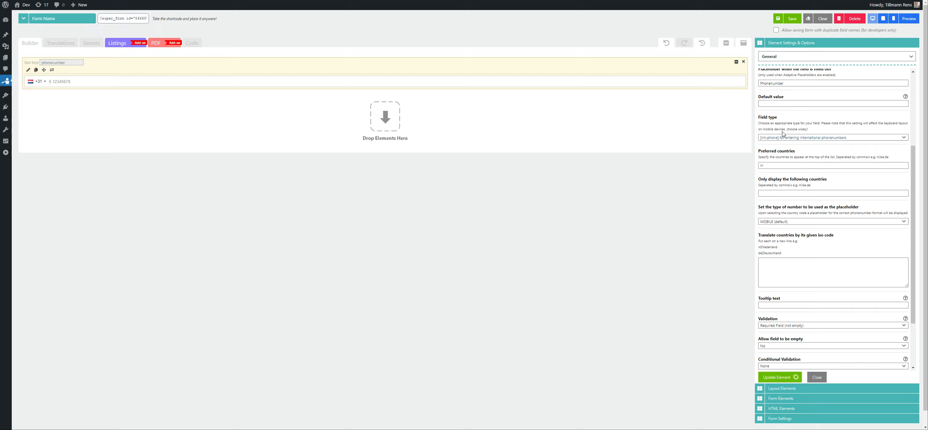
click(777, 21)
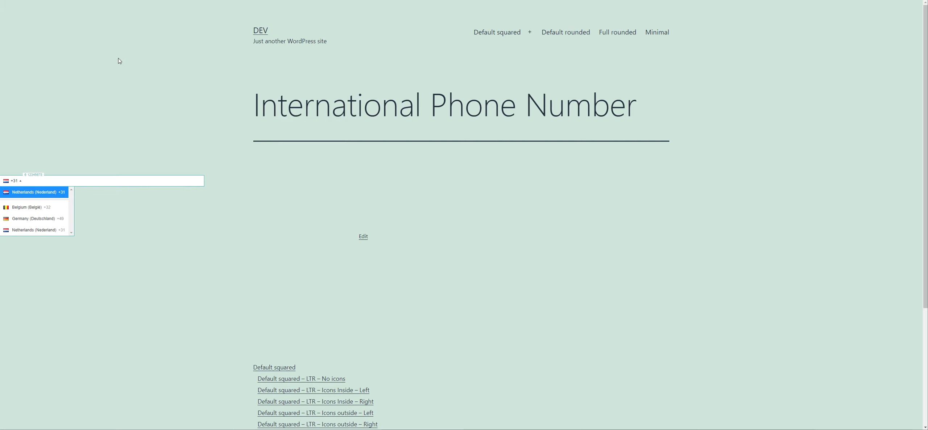
key(F5)
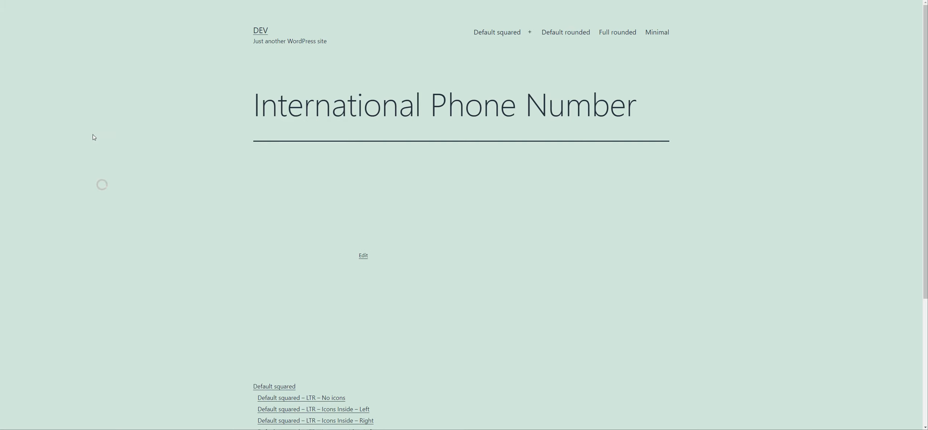
click(11, 183)
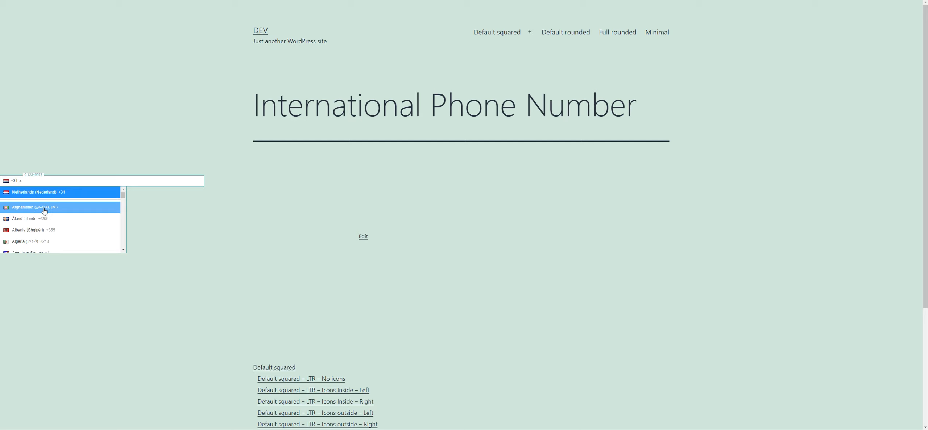
- Look through the countries offered by the phone field's country list on the live page
scroll(58, 222, down, 5)
scroll(58, 222, down, 7)
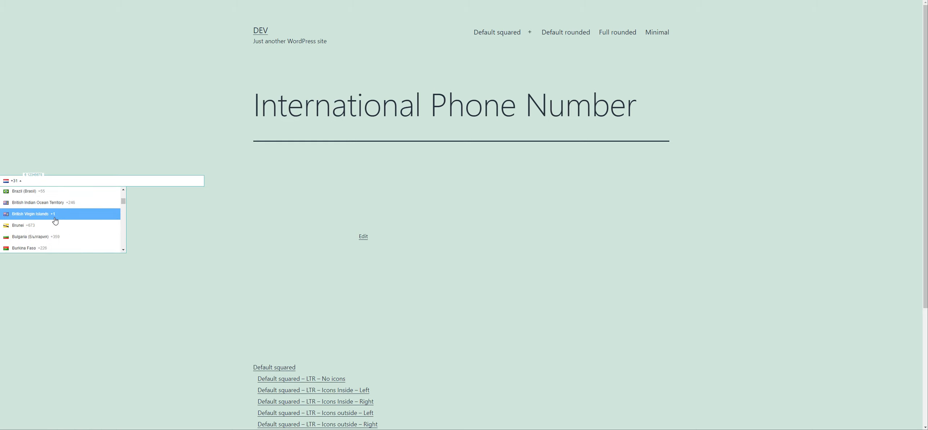
scroll(55, 220, up, 12)
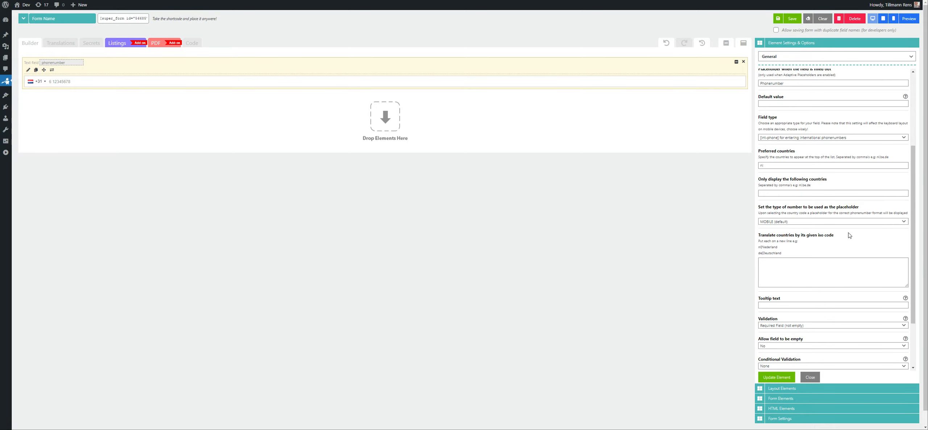
- Review the phone element's Validation setting in the form builder
click(796, 276)
drag(912, 241, 920, 282)
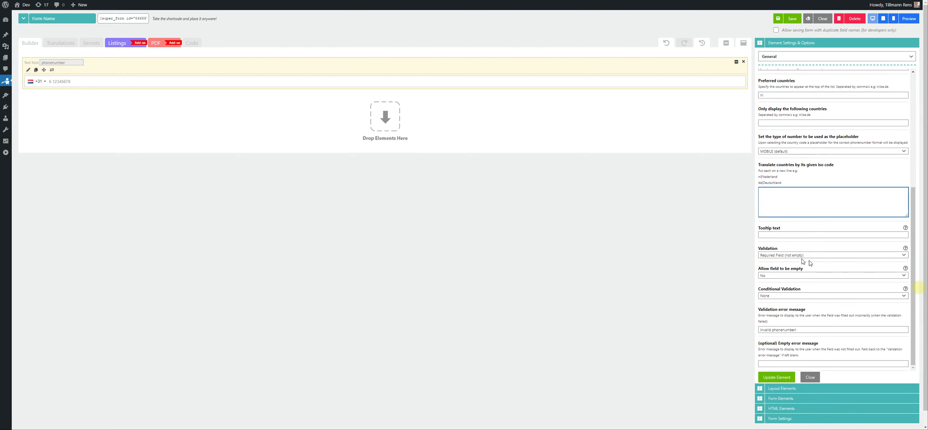
drag(760, 248, 776, 249)
click(767, 249)
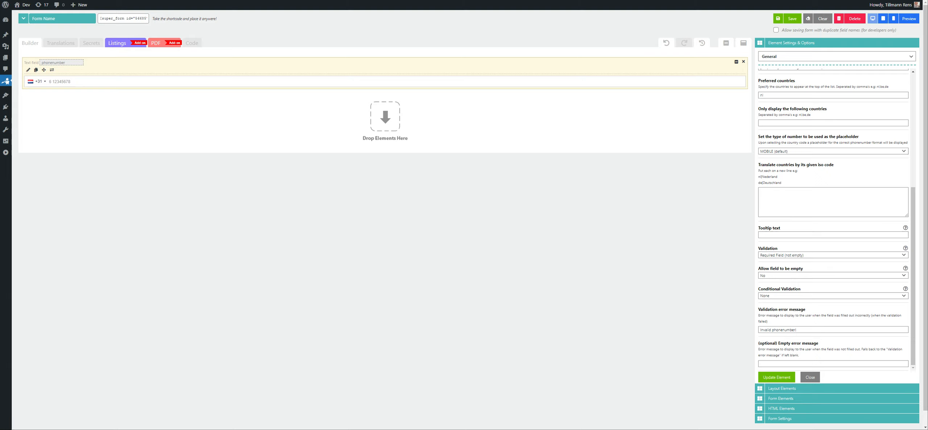
drag(759, 248, 795, 248)
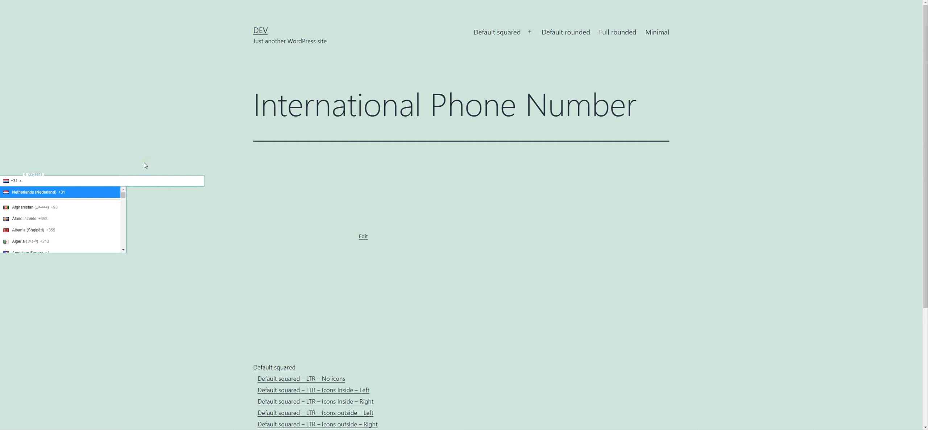
- Submit the live form with the phone field empty, then enter an incomplete phone number to test its validation
click(145, 166)
click(12, 205)
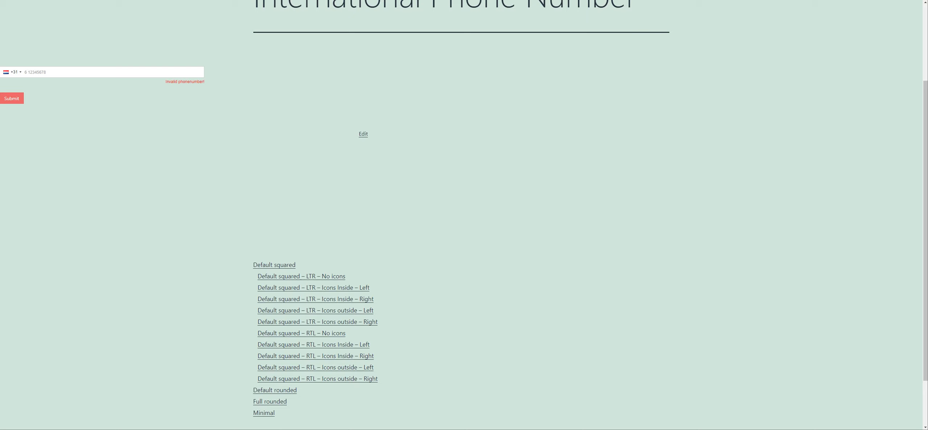
click(41, 71)
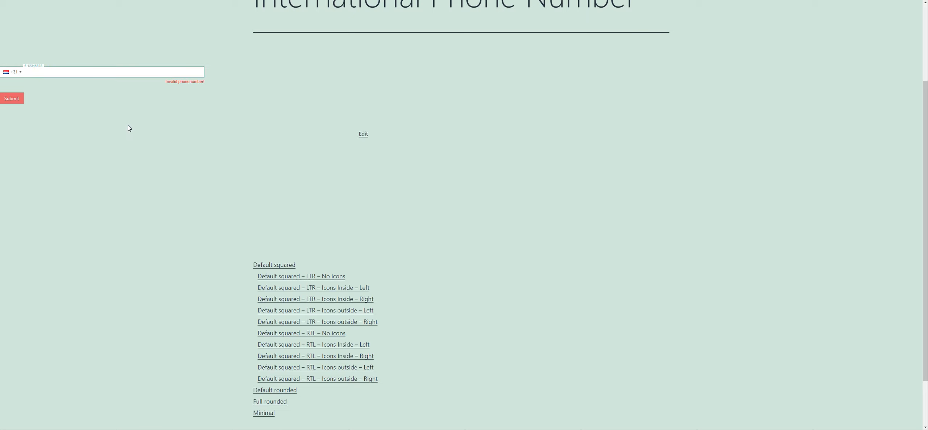
text(612345)
click(128, 126)
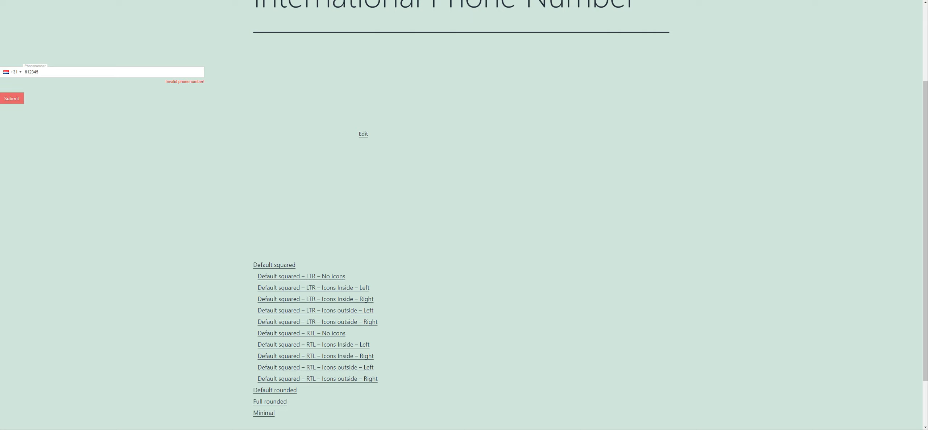
click(56, 51)
- Recheck the element's validation settings, then clear the phone number on the live page and submit the form empty to test the required-field validation
key(ctrl+Tab)
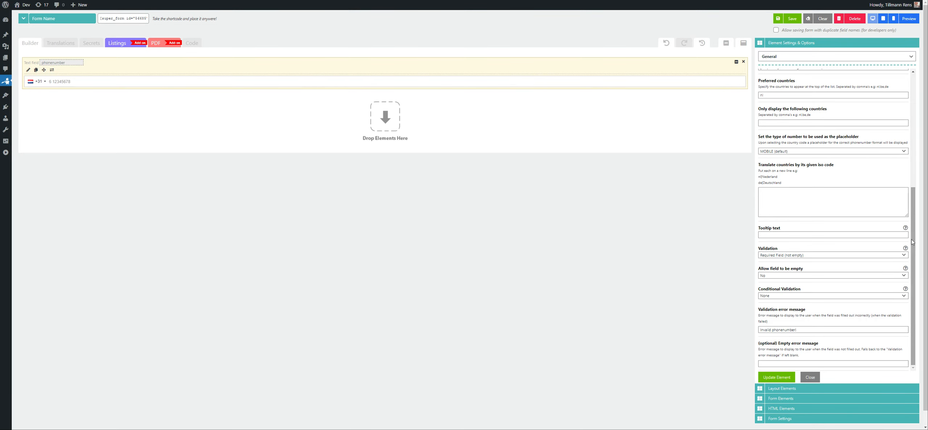
click(915, 252)
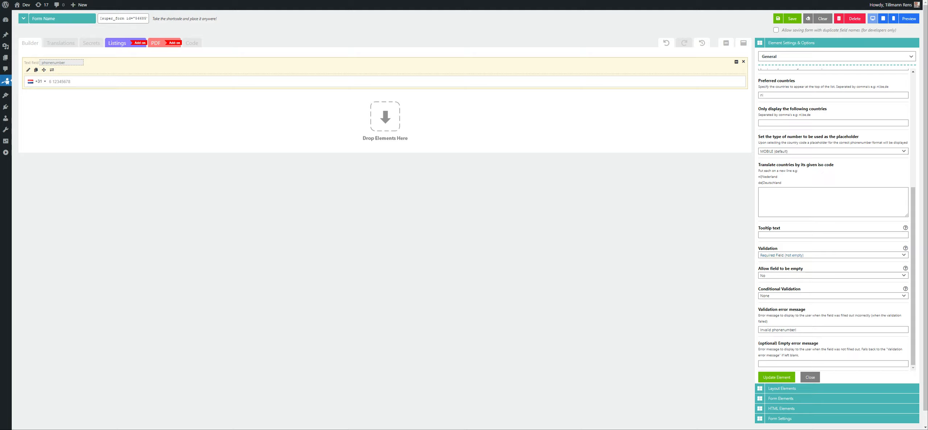
key(ctrl+Tab)
double_click(49, 72)
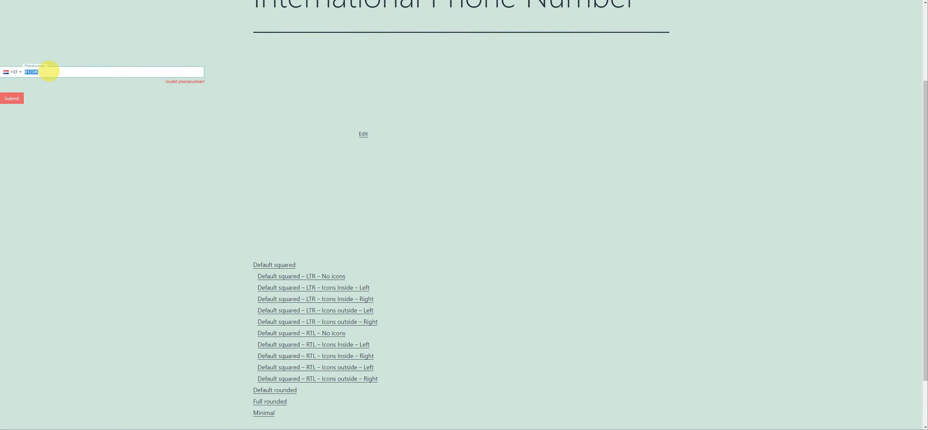
key(BackSpace)
click(126, 137)
click(15, 100)
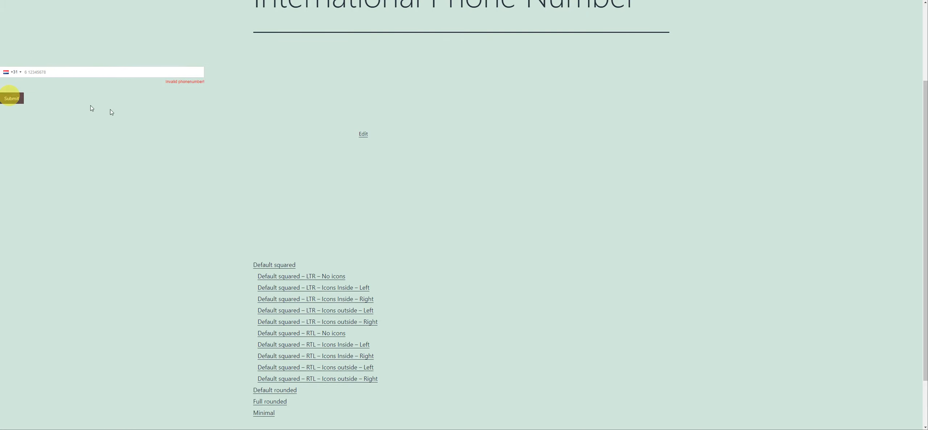
click(11, 99)
click(30, 66)
click(14, 100)
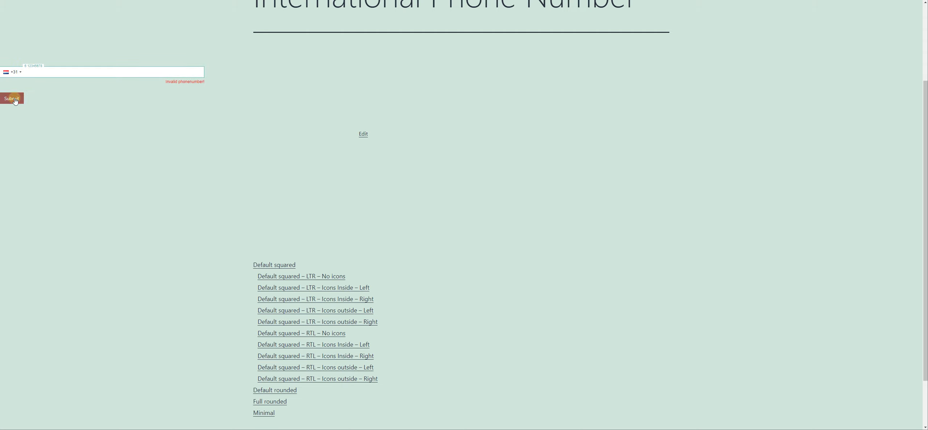
click(35, 57)
- Set the phone element's Allow field to be empty option to Yes in the form builder
key(ctrl+shift+Tab)
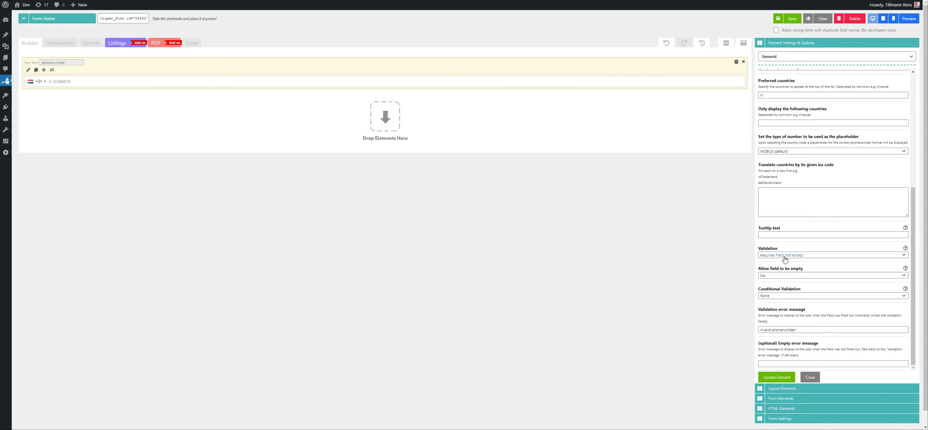
double_click(772, 249)
drag(759, 270, 865, 269)
click(778, 275)
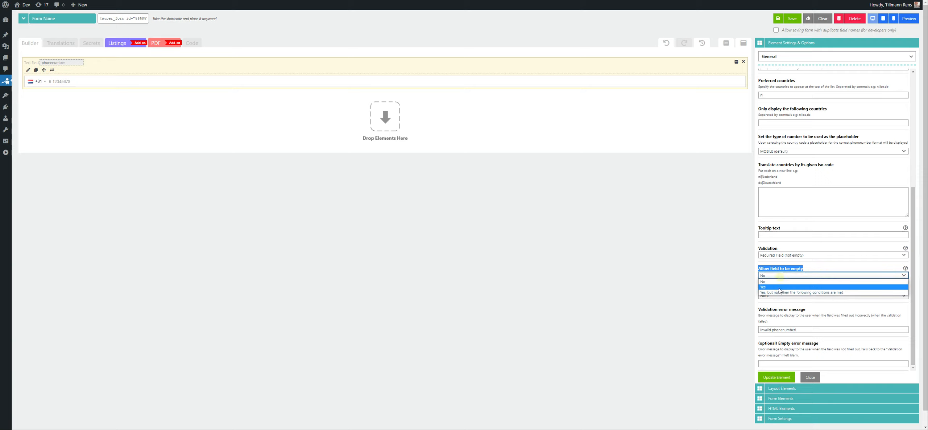
click(778, 289)
click(766, 269)
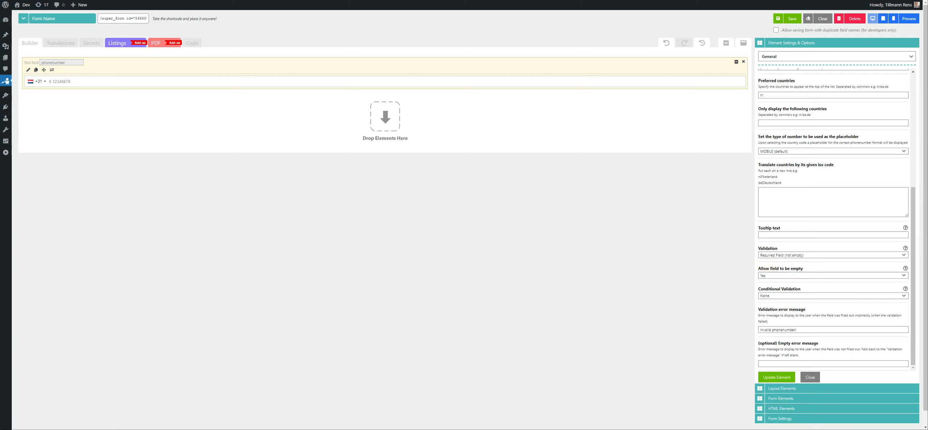
- Test the live phone field by leaving it empty and then entering 23232
key(ctrl+Tab)
click(33, 71)
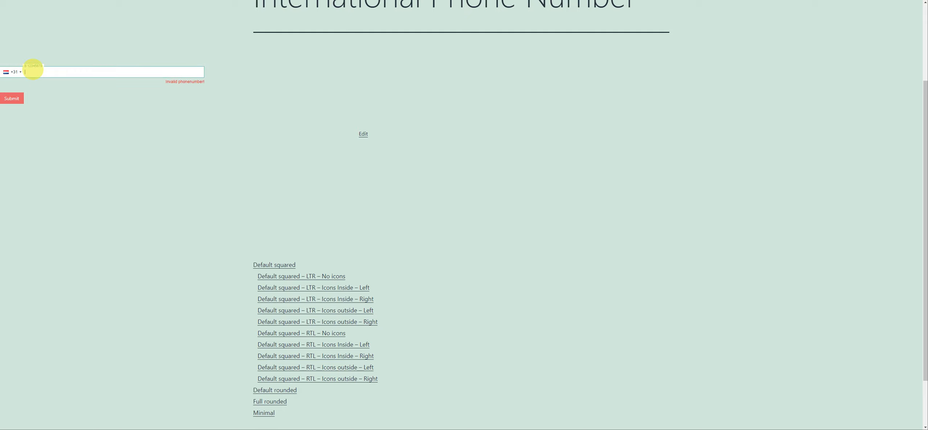
click(130, 114)
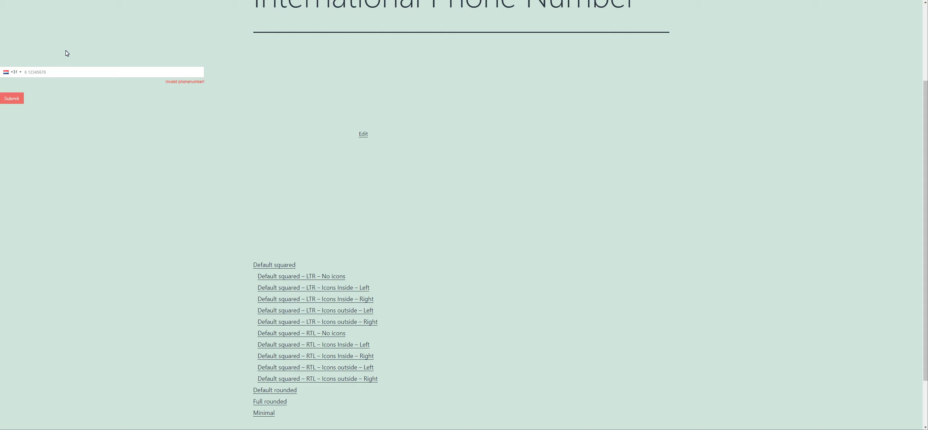
click(67, 72)
text(2)
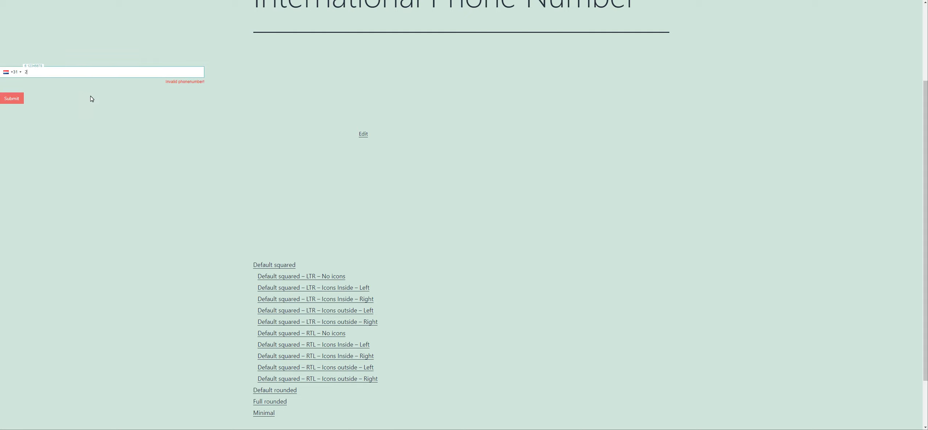
text(3232)
double_click(29, 72)
- Update the phone element with the allow-empty setting and save the form
click(79, 0)
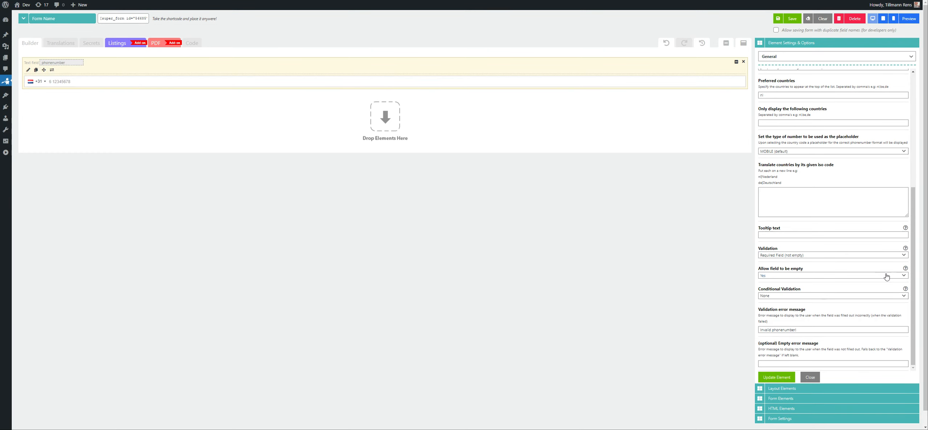
triple_click(768, 268)
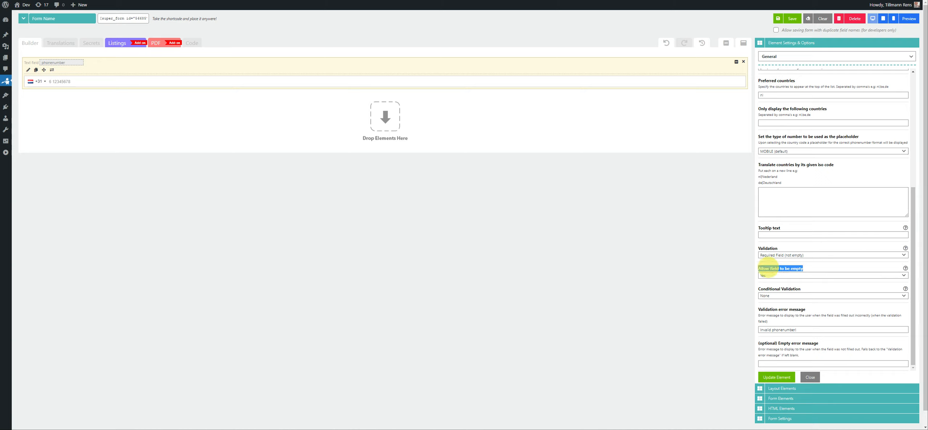
click(775, 378)
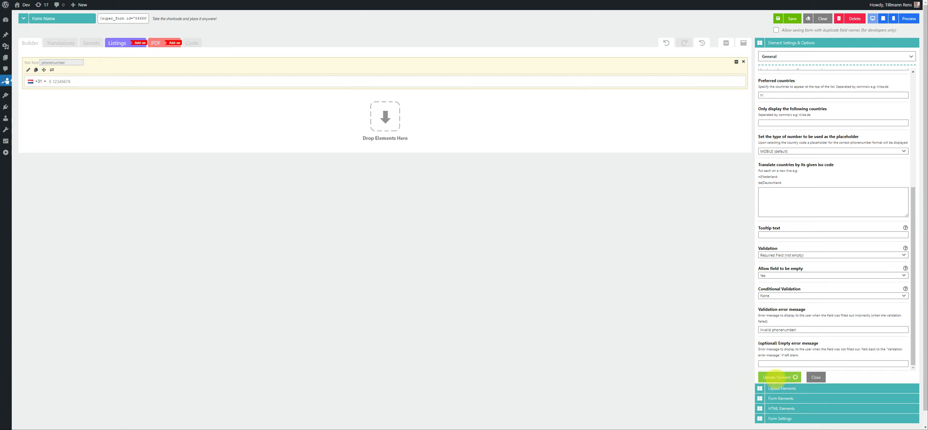
click(787, 20)
- Reload the live page, submit the form with the phone field empty and close the thank-you message
click(279, 1)
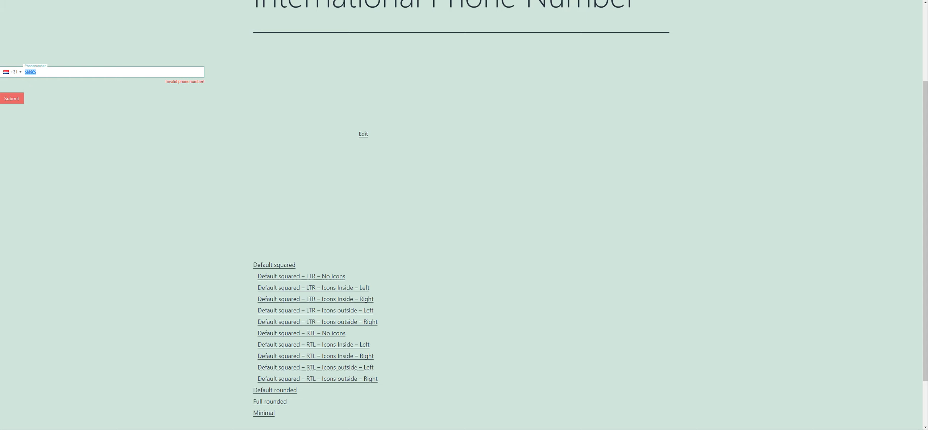
key(F5)
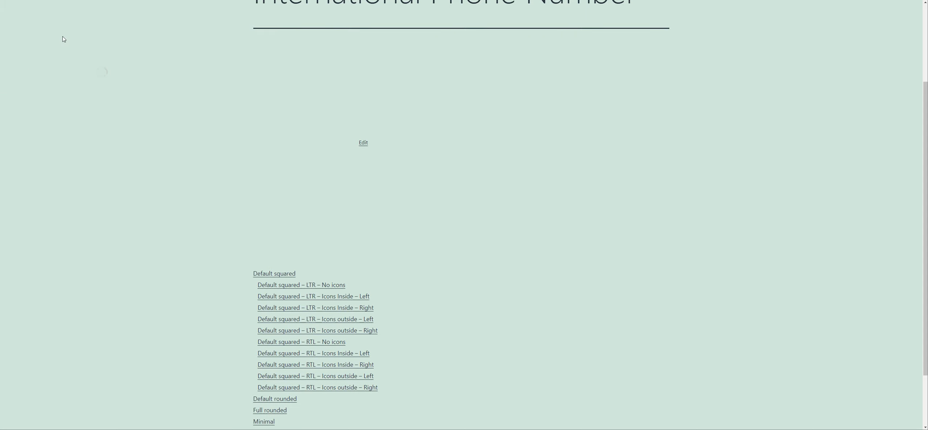
click(20, 89)
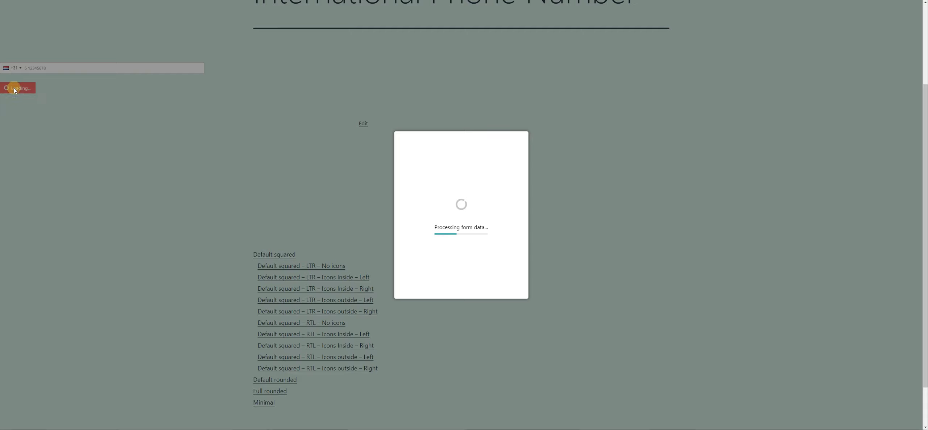
drag(428, 223, 491, 230)
click(463, 245)
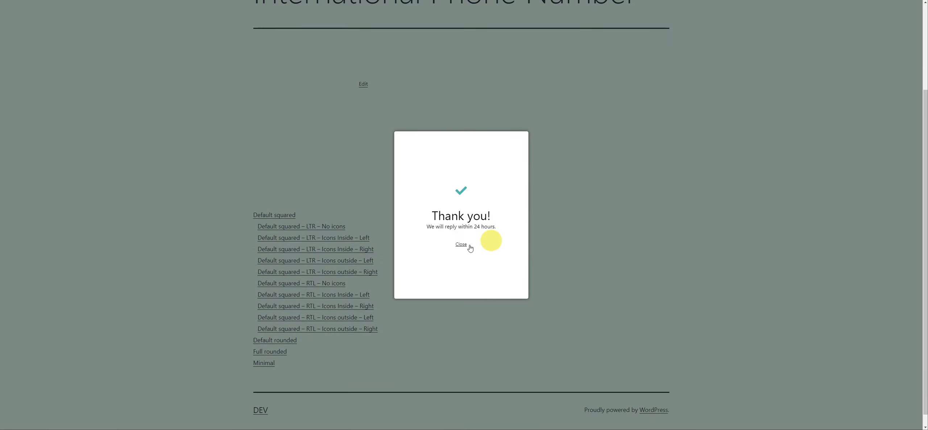
- Reload the live page, enter 123 in the phone field and try to submit the form
key(F5)
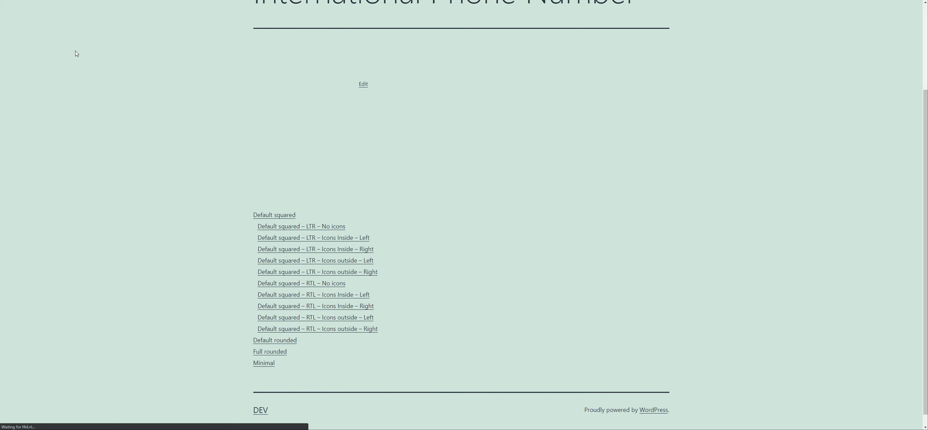
click(51, 64)
text(123)
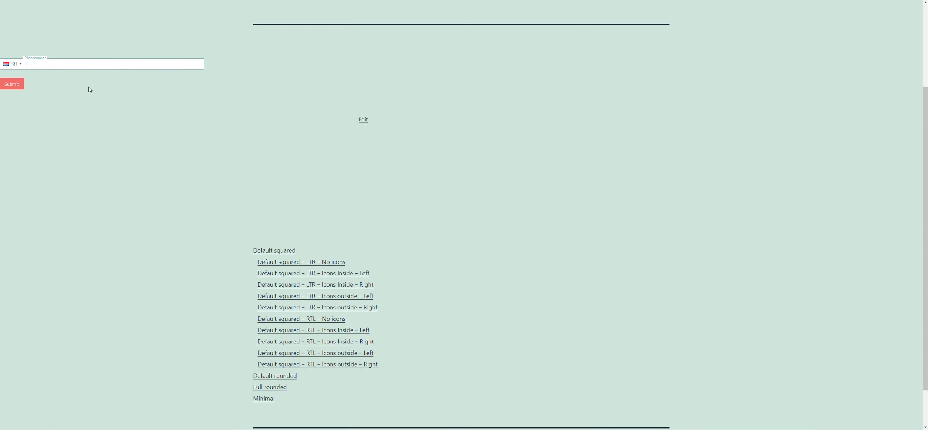
click(81, 149)
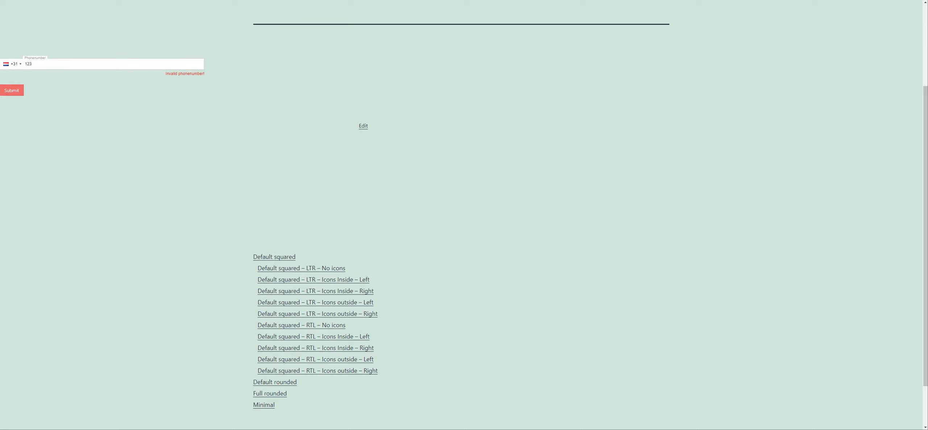
click(12, 90)
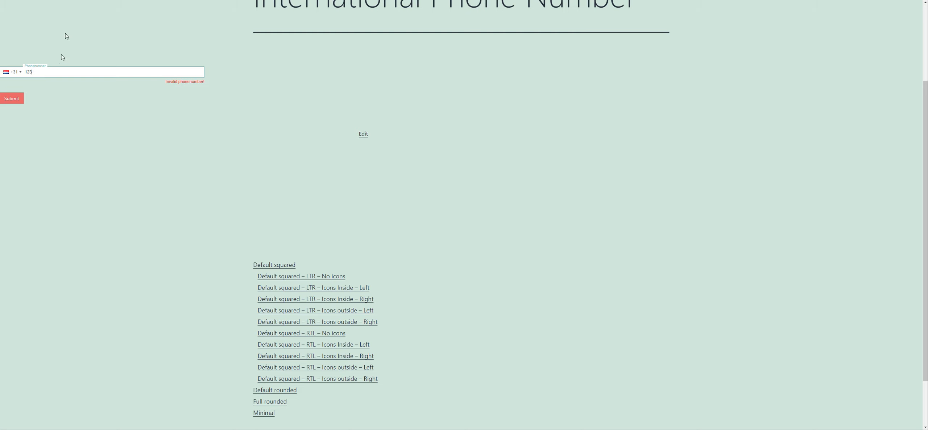
- Set the phone element's Validation to None, update the element and save the form
key(ctrl+Tab)
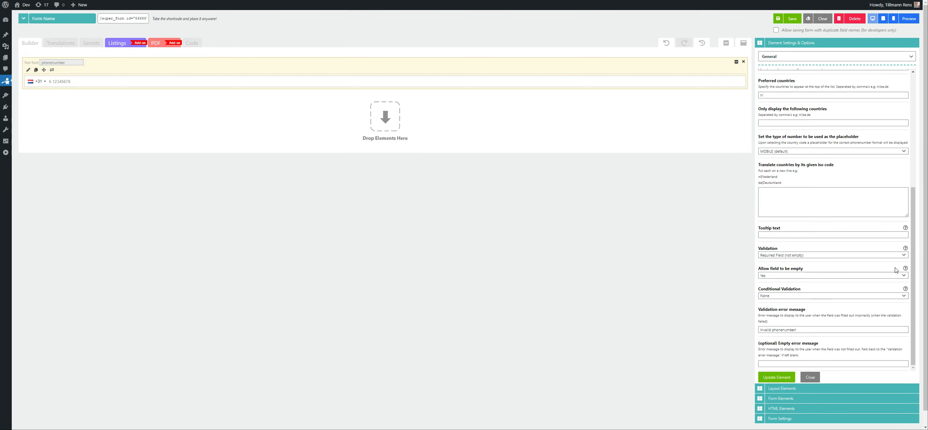
click(790, 255)
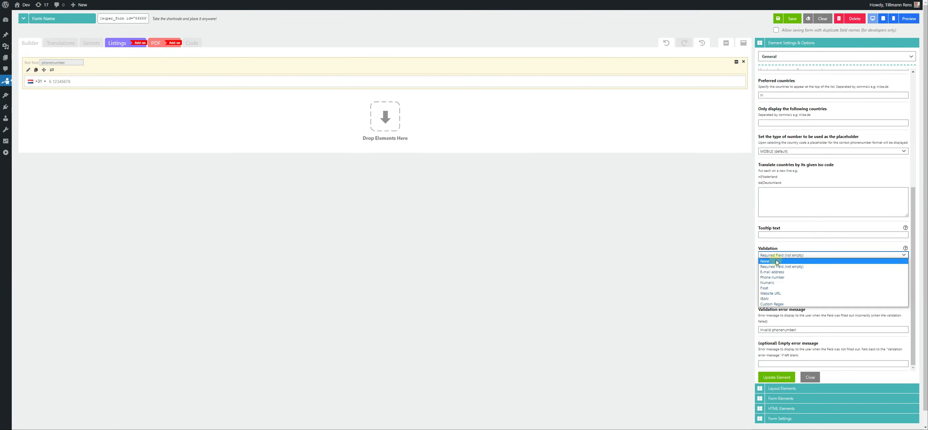
click(775, 260)
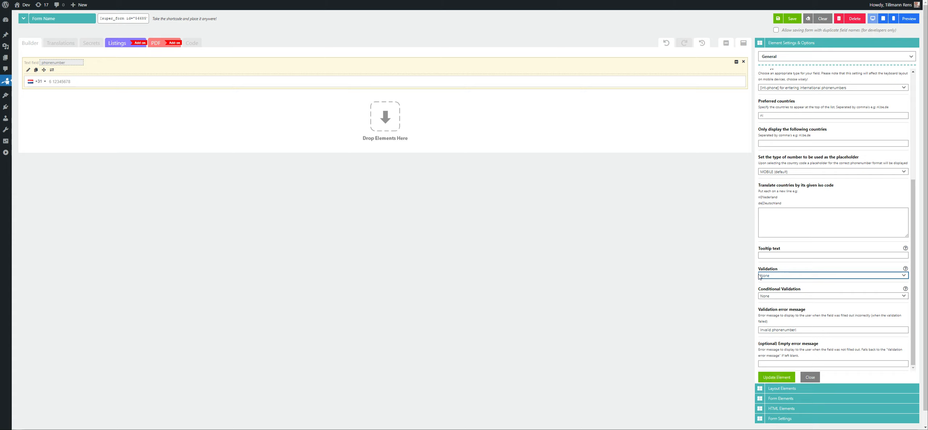
click(768, 379)
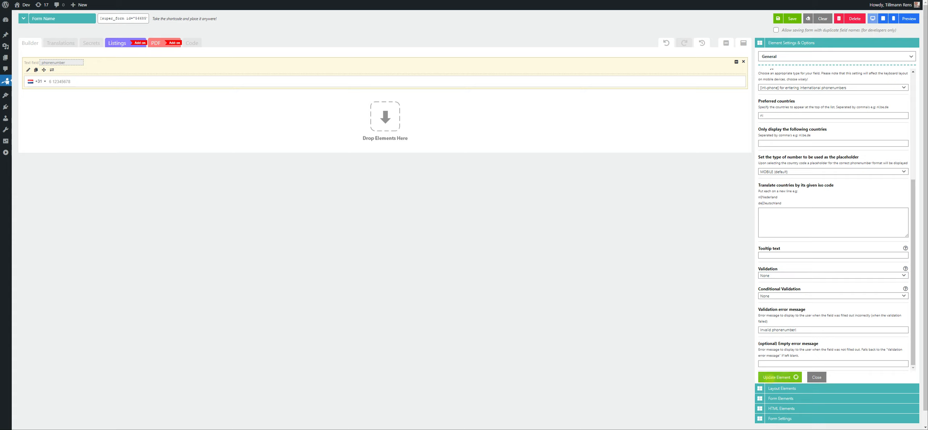
click(784, 20)
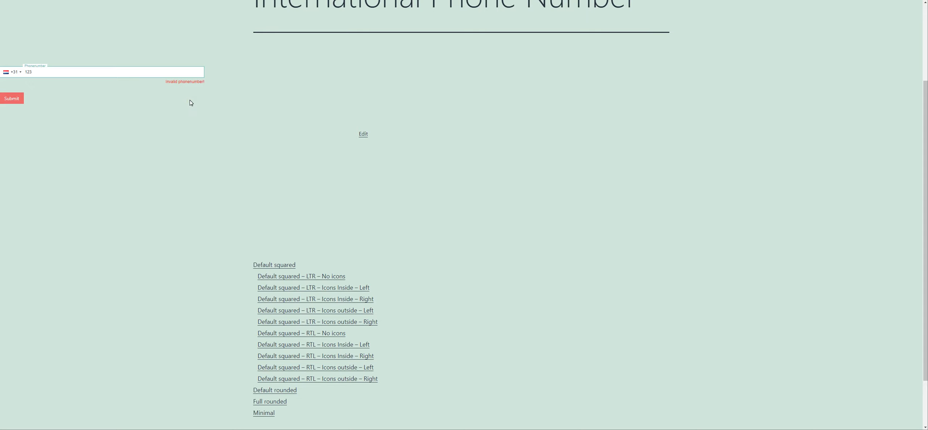
- Reload the live page and try to submit the form with the phone field left empty
key(F5)
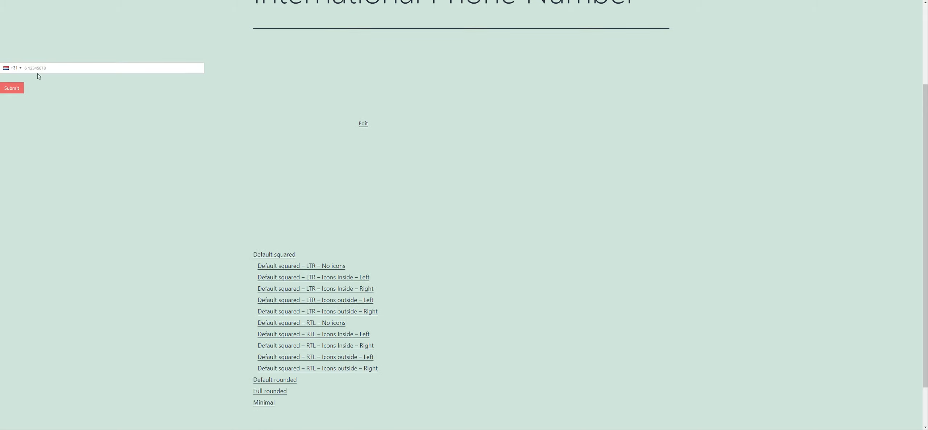
click(16, 88)
click(50, 72)
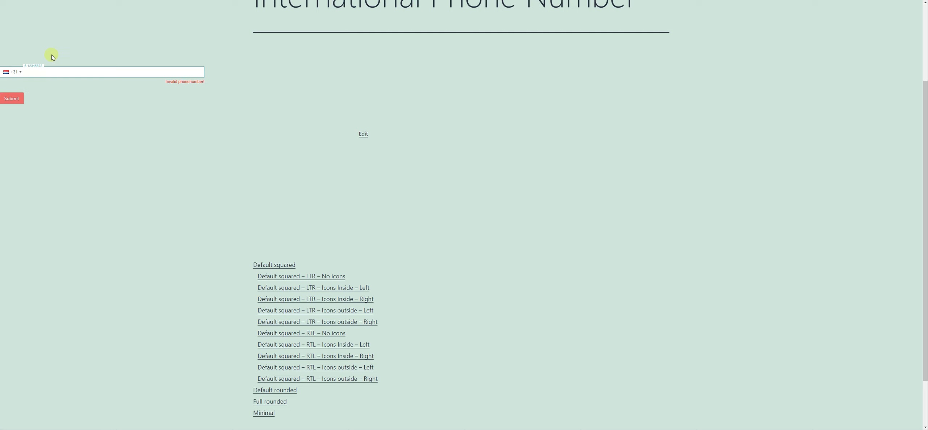
click(49, 72)
click(61, 0)
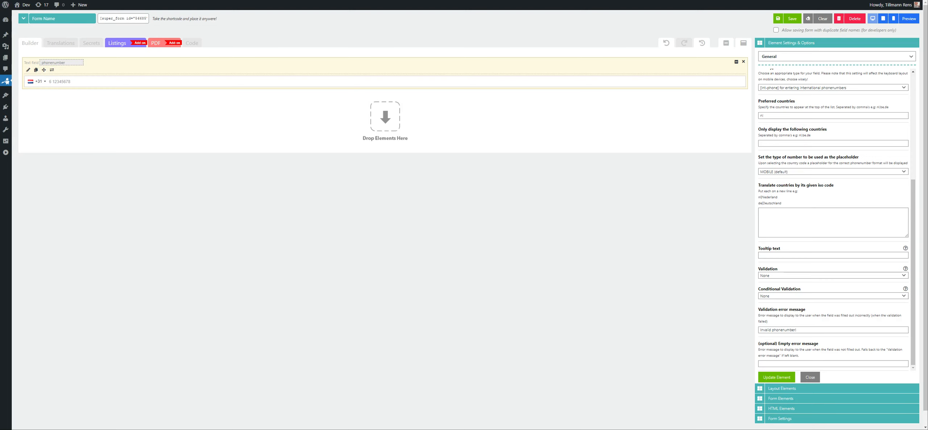
click(784, 278)
click(785, 276)
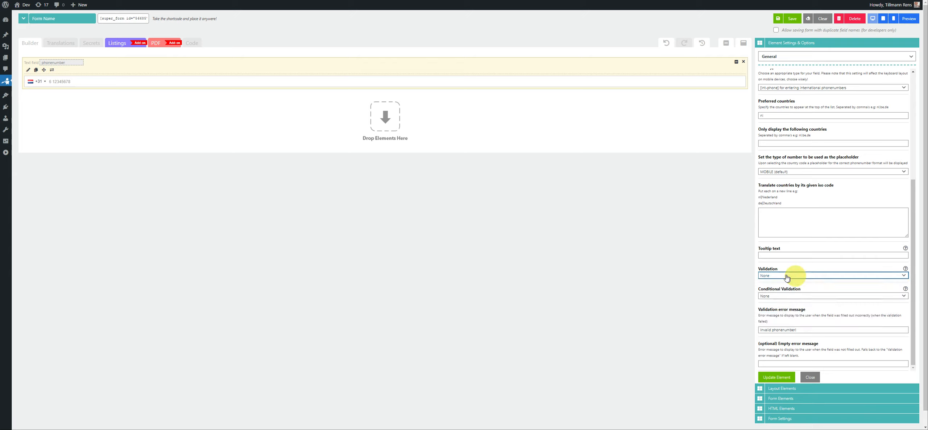
click(785, 276)
click(785, 276)
click(253, 0)
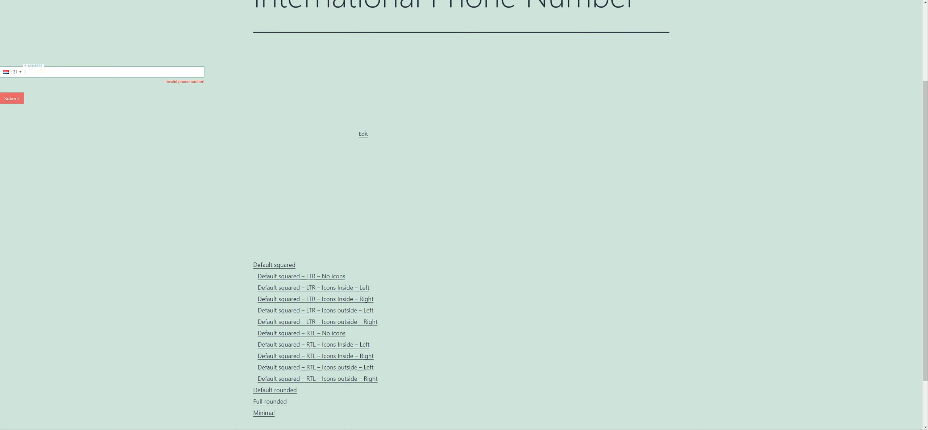
- In the form builder, set the phone element's Validation to Required Field (not empty), set Allow field to be empty to Yes, and update the element
click(51, 0)
click(778, 276)
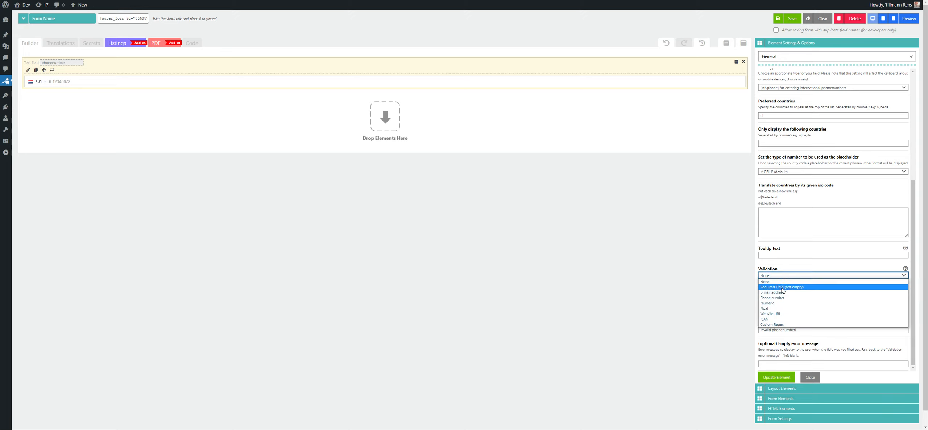
click(782, 287)
drag(760, 290, 791, 288)
triple_click(782, 289)
click(779, 296)
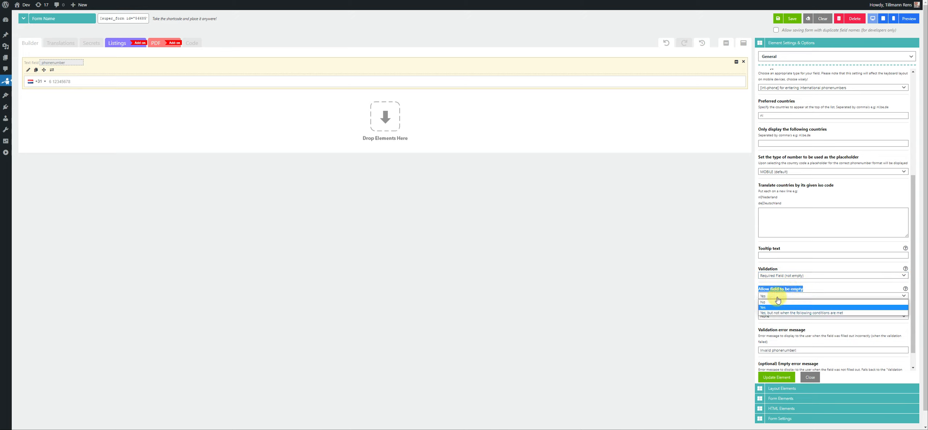
click(778, 302)
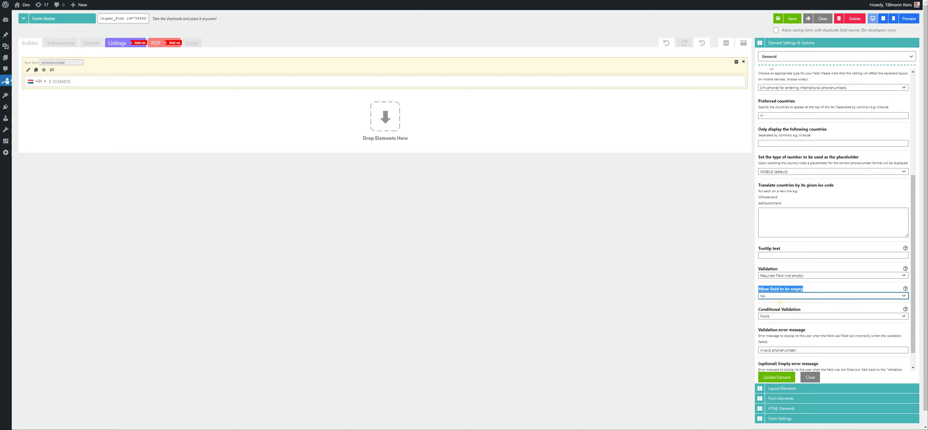
click(774, 296)
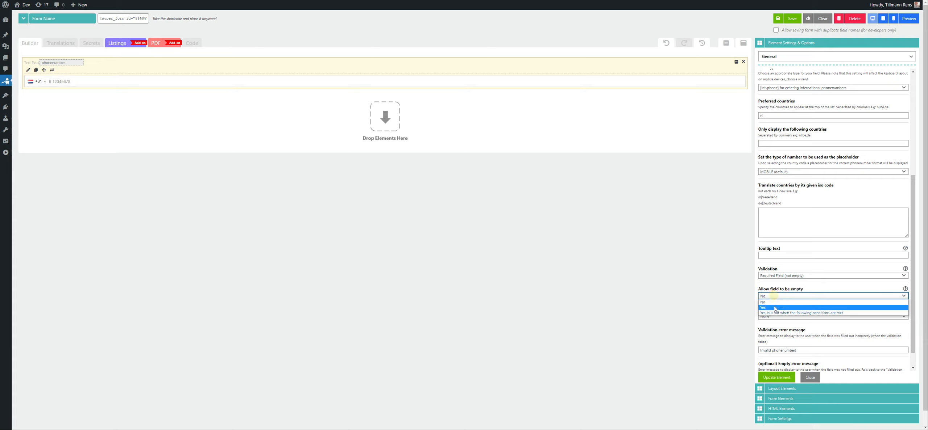
click(772, 309)
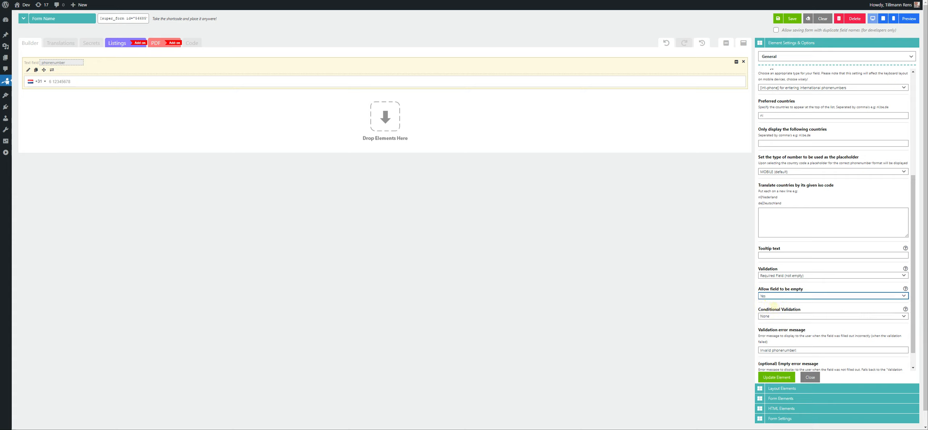
click(777, 378)
- Clear the phone element's validation error message, update the element and save the form
scroll(853, 261, down, 1)
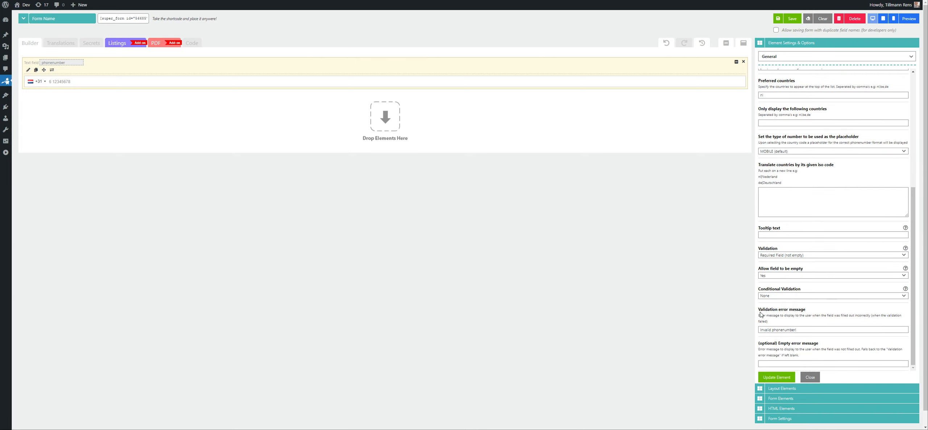
click(806, 330)
drag(808, 331, 756, 333)
click(817, 329)
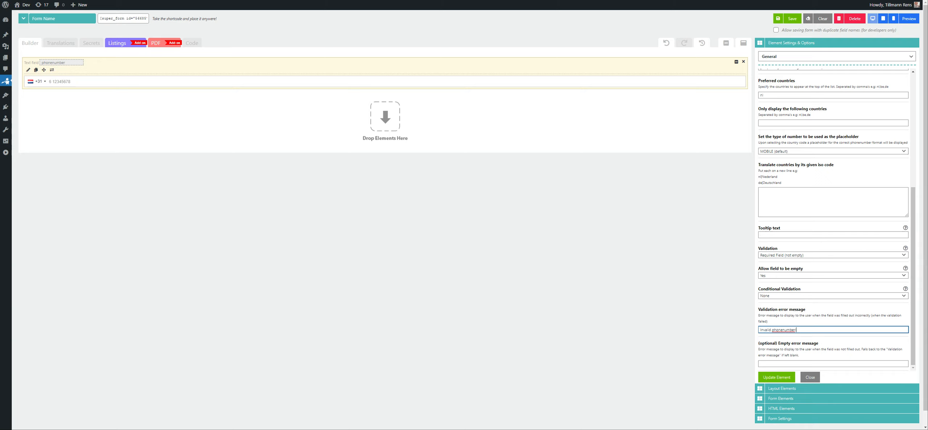
click(818, 328)
drag(815, 329, 751, 331)
key(BackSpace)
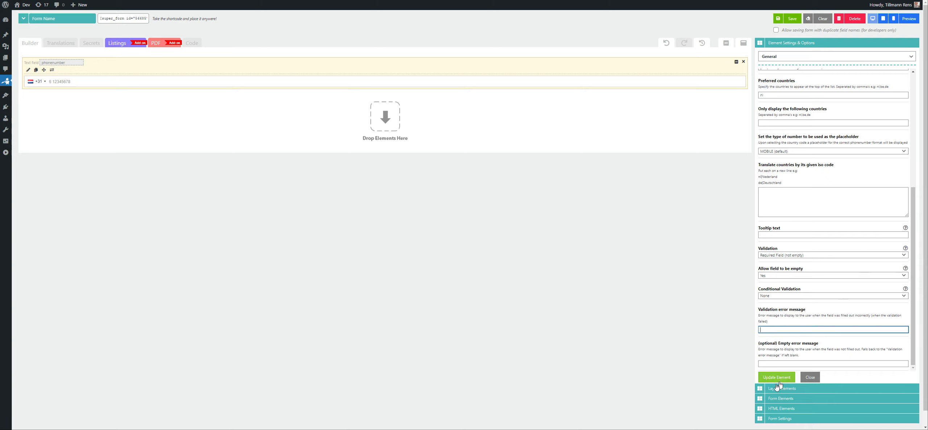
click(784, 23)
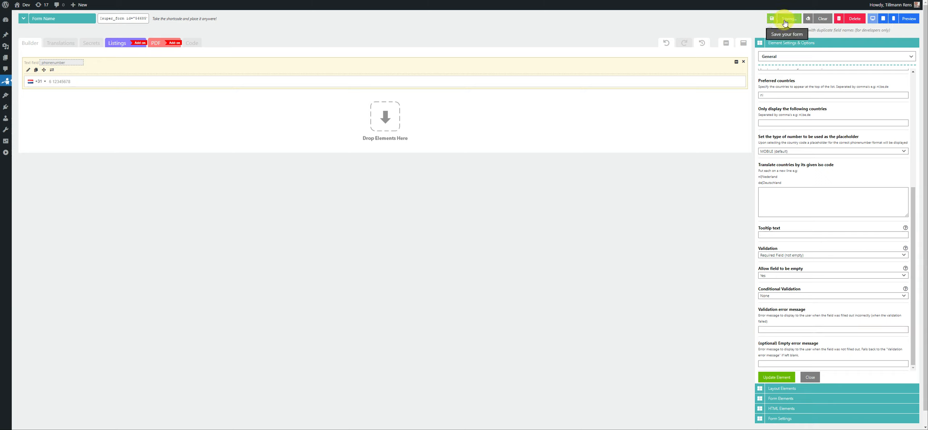
- Reload the live page, enter 2323 in the phone field and try to submit the form
key(ctrl+Tab)
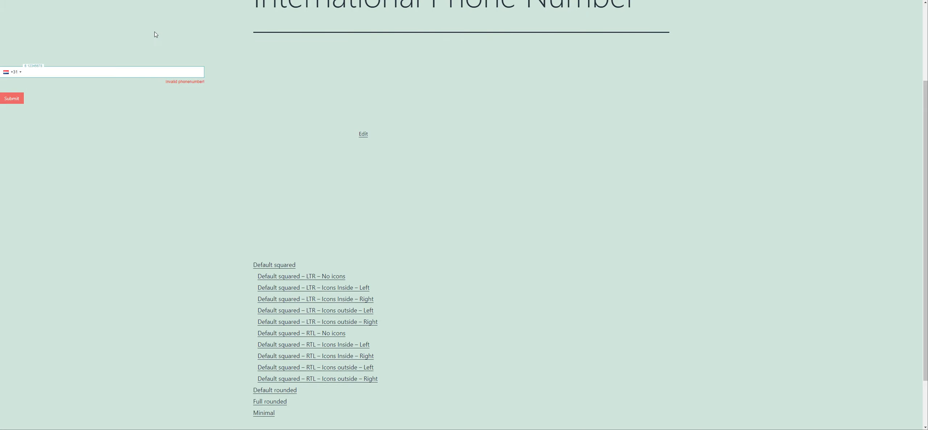
key(F5)
click(61, 69)
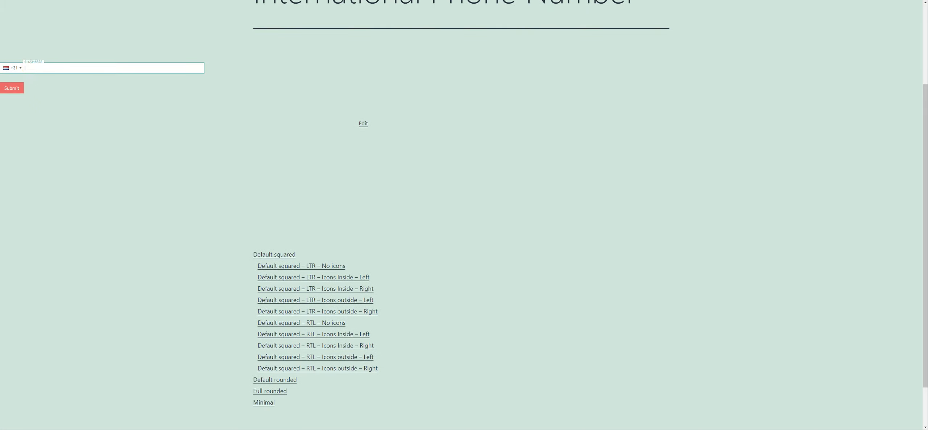
text(2323)
click(69, 123)
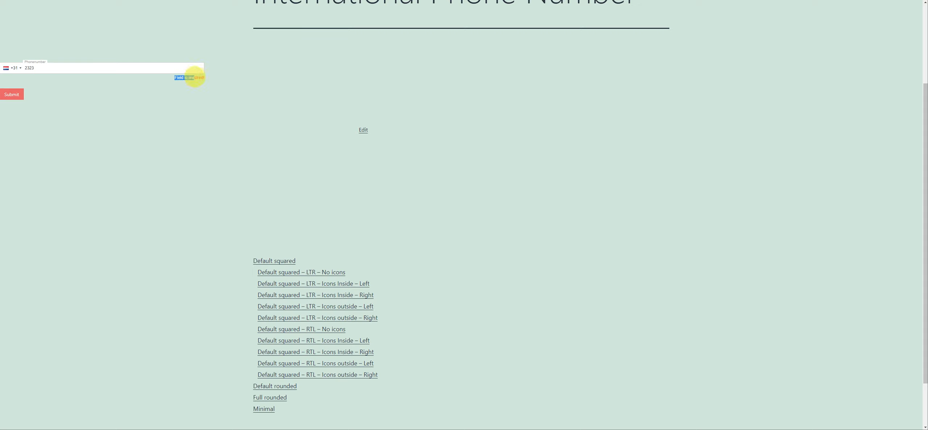
mouse_move(197, 76)
mouse_down()
mouse_move(207, 81)
mouse_move(195, 77)
mouse_up()
click(195, 78)
click(150, 132)
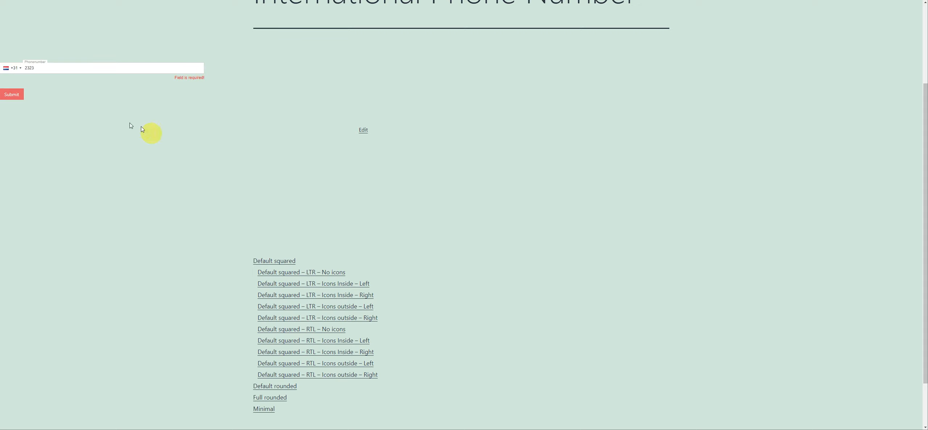
click(12, 94)
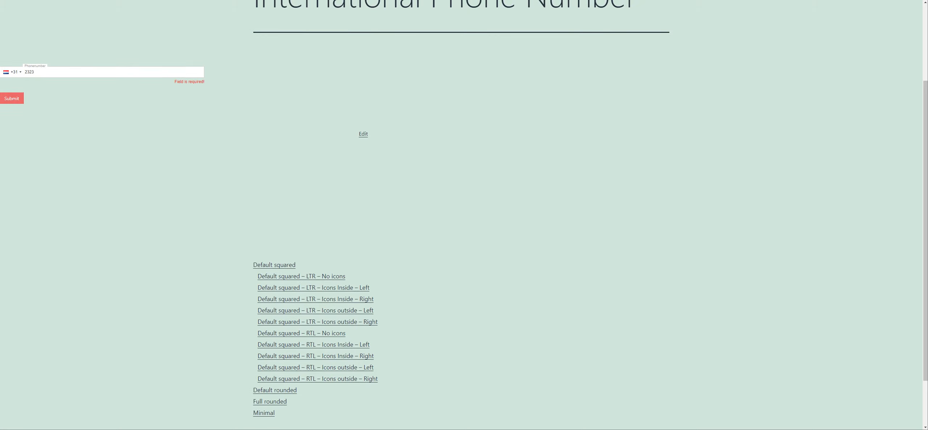
- Clear the phone field on the live page, submit the empty form and close the submission message
double_click(54, 70)
key(BackSpace)
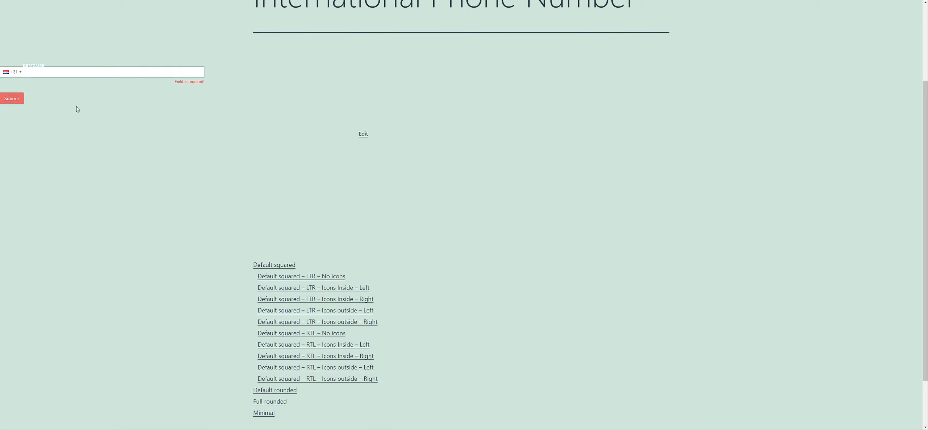
click(81, 134)
click(13, 93)
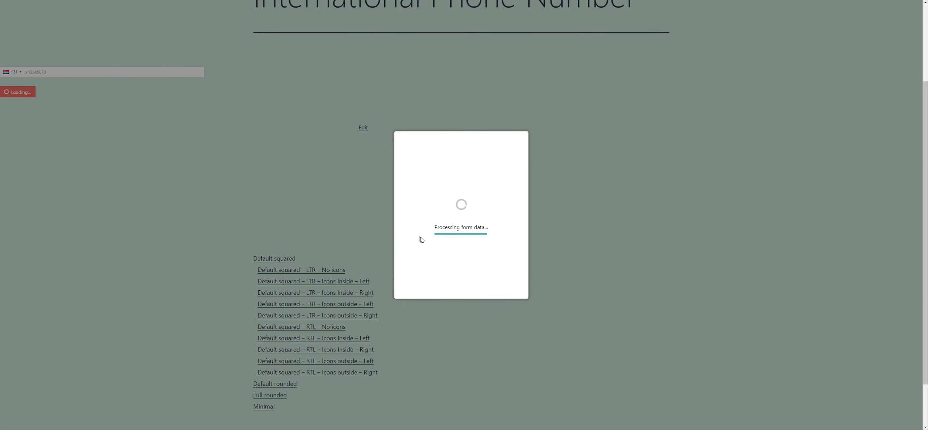
click(457, 242)
- Return to the form builder and review the phone element's Allow field to be empty setting
key(ctrl+shift+Tab)
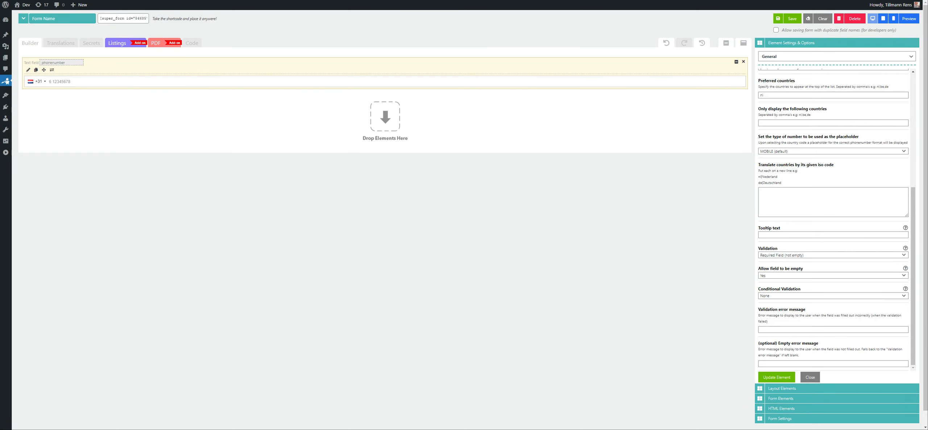
drag(757, 270, 791, 269)
triple_click(790, 268)
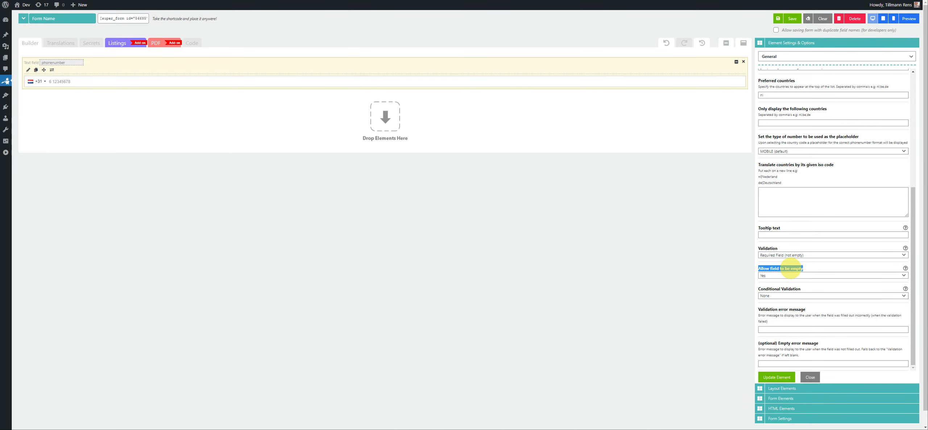